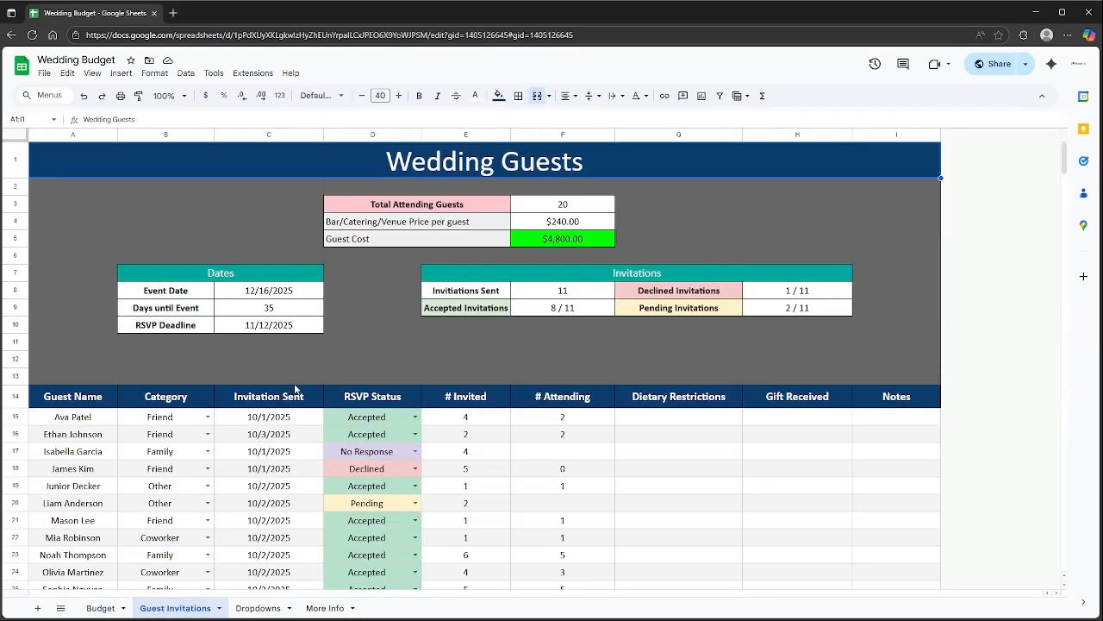
Switch to the Dropdowns sheet with the Category, RSVP Status and Payment Types lists.
left_click(259, 608)
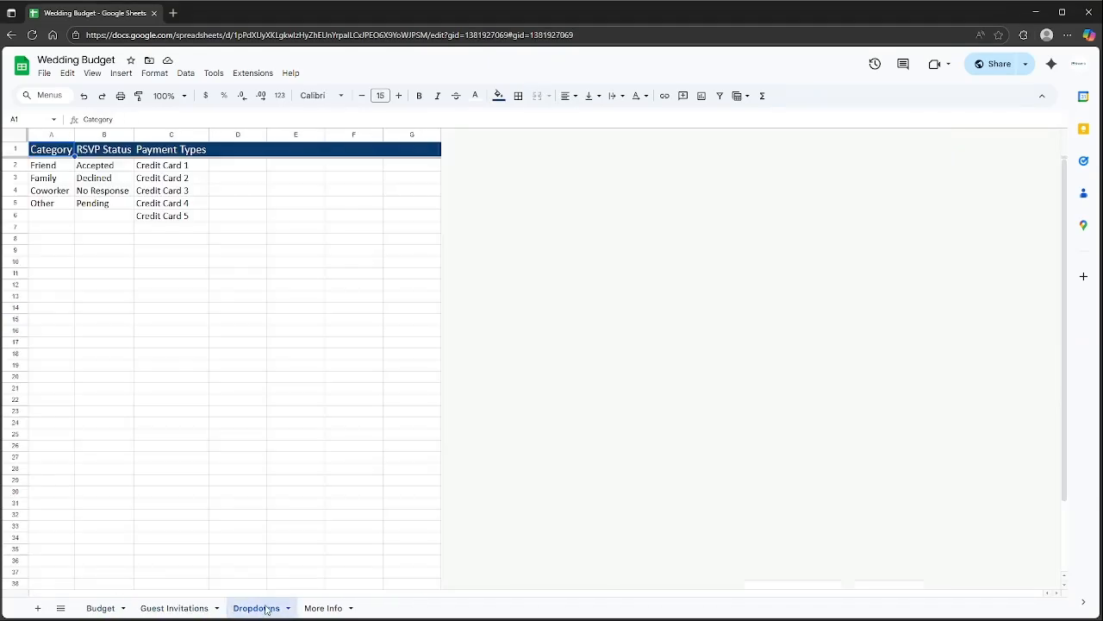
Open the Budget sheet and select the Guests summary row B5:F5.
left_click(114, 608)
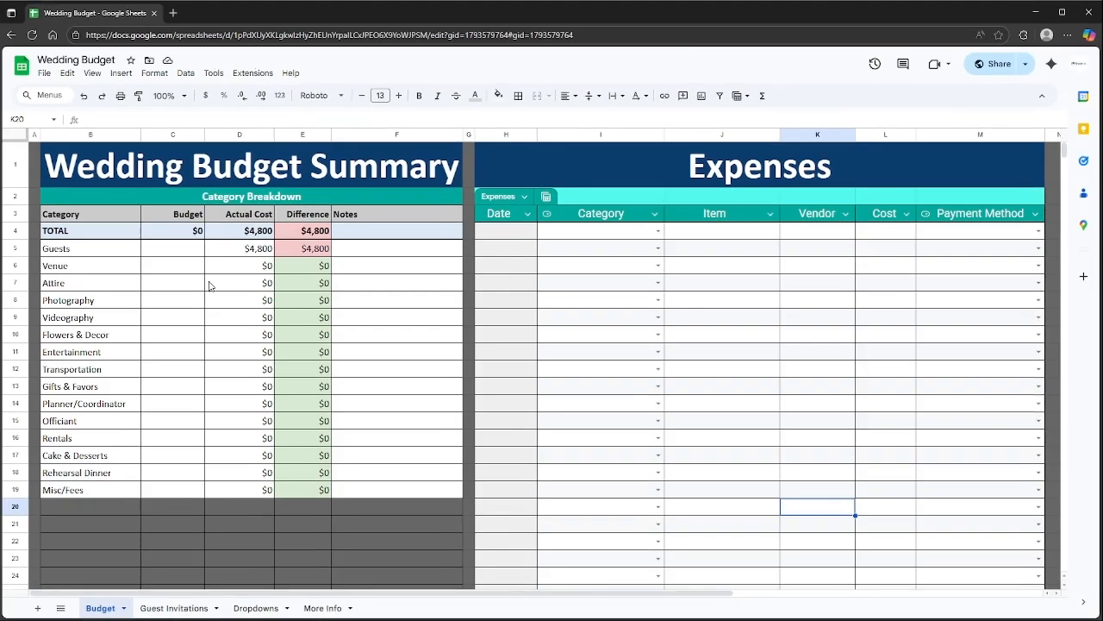
left_click(98, 252)
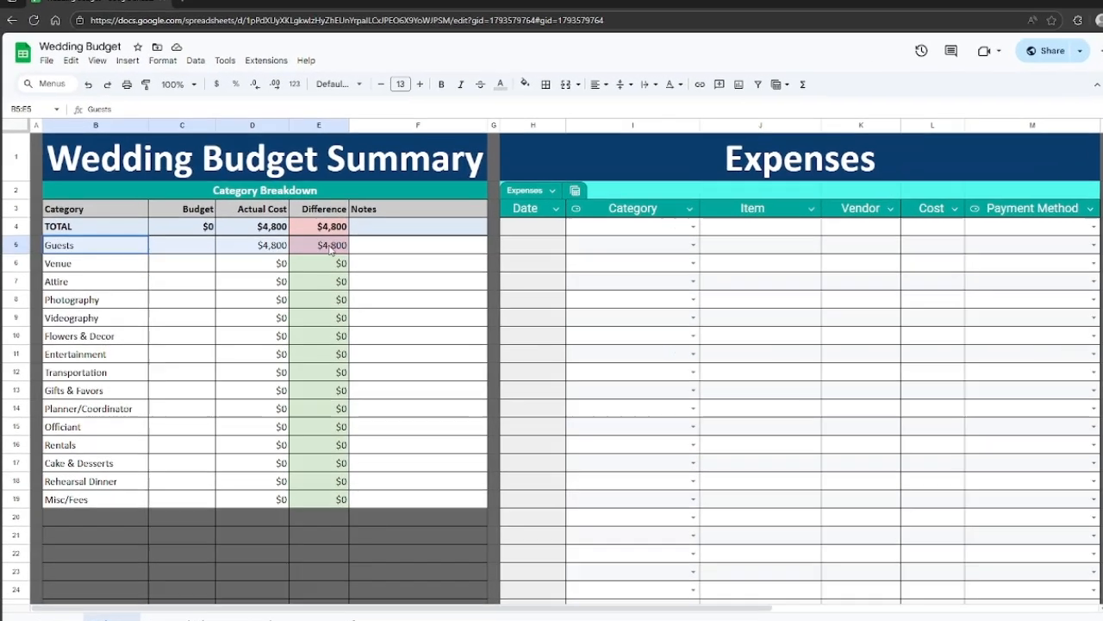
left_click(373, 250, "shift")
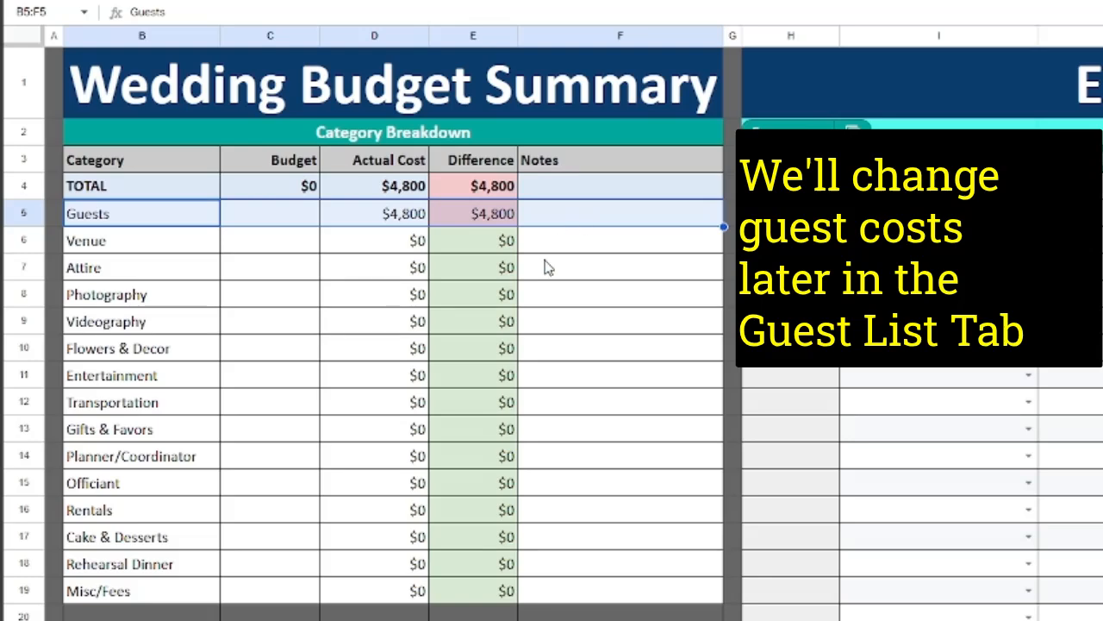
Enter budgets of $10,000 for Venue, $500 for Officiant and $3,000 for Photography.
left_click(295, 250)
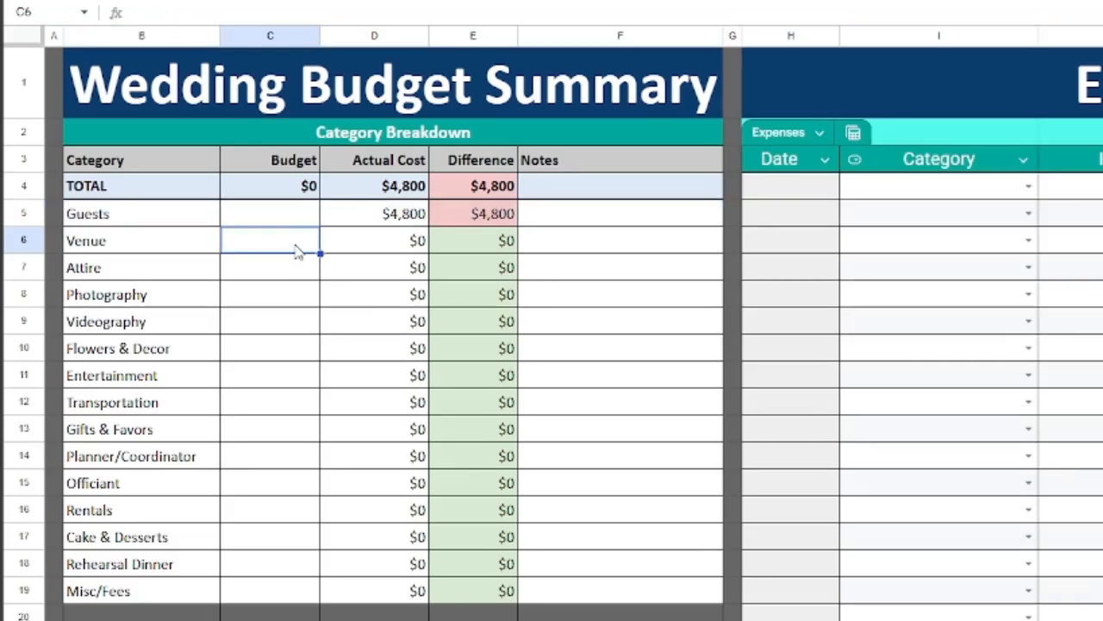
type("10000")
key("Return")
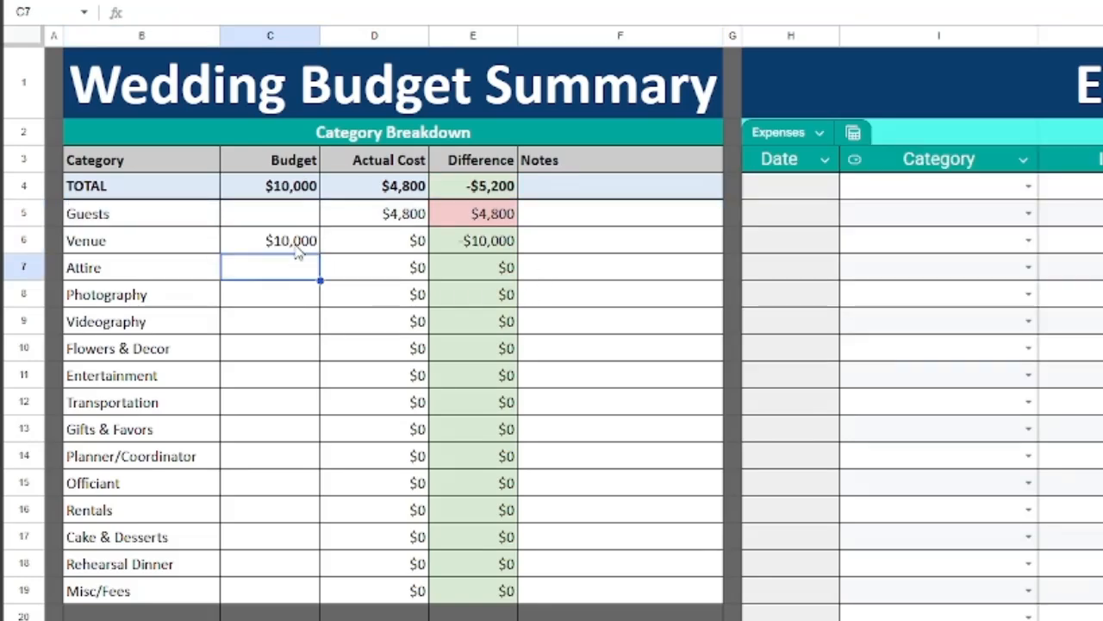
left_click(252, 488)
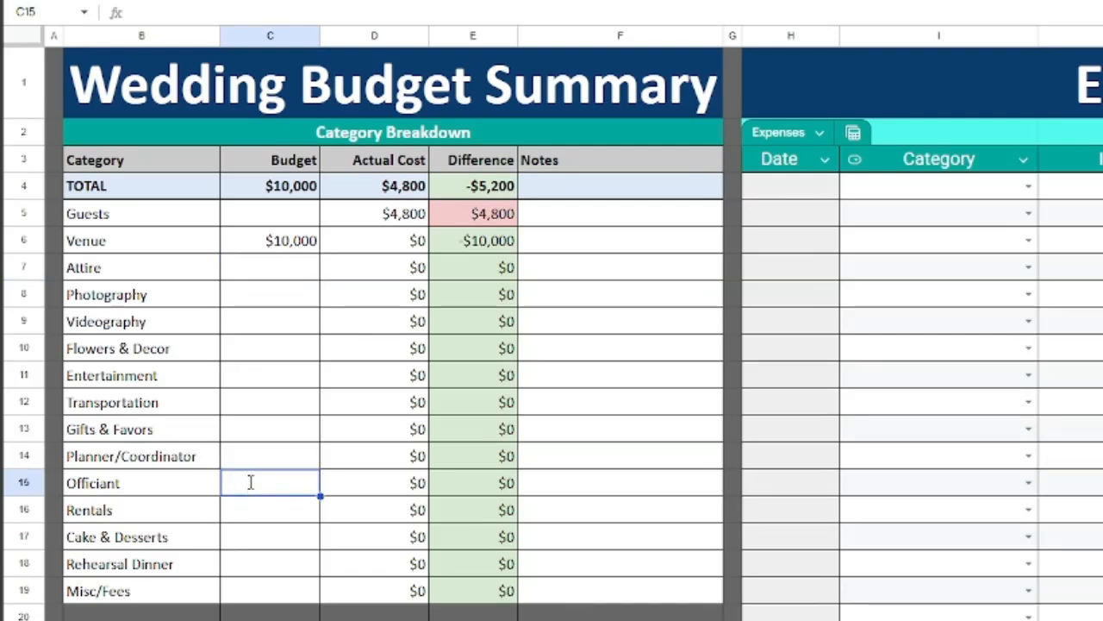
type("500")
key("Return")
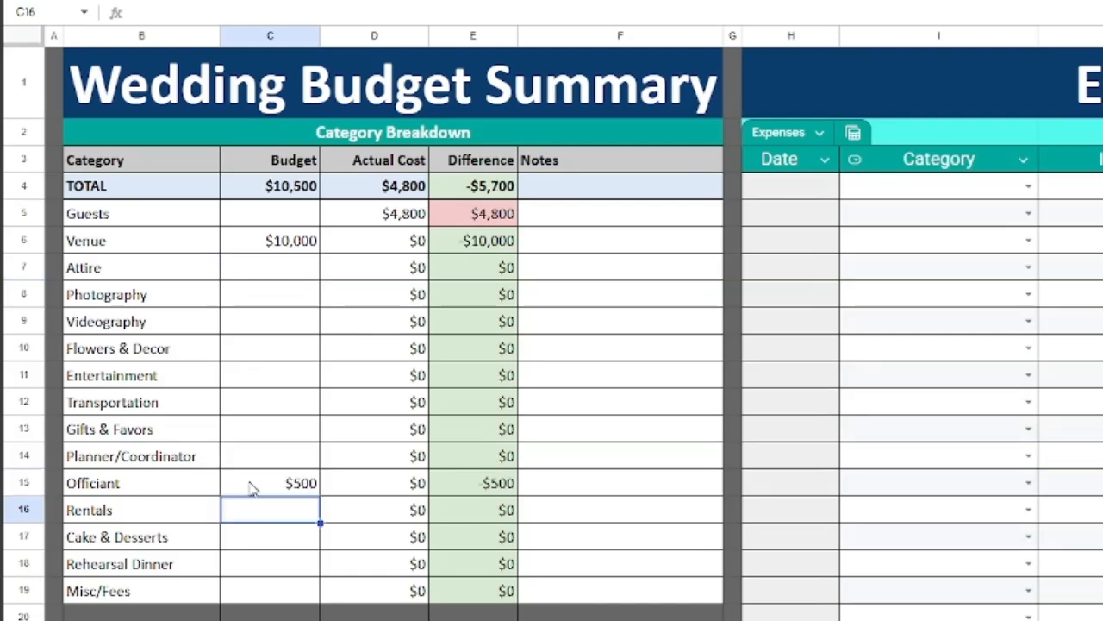
left_click(259, 305)
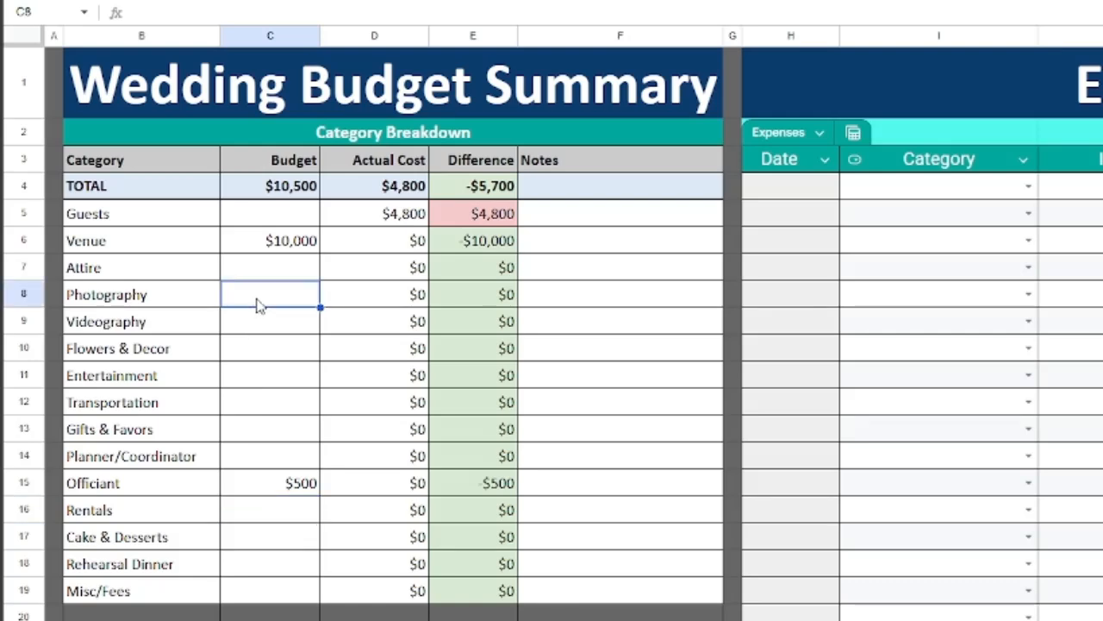
type("3000")
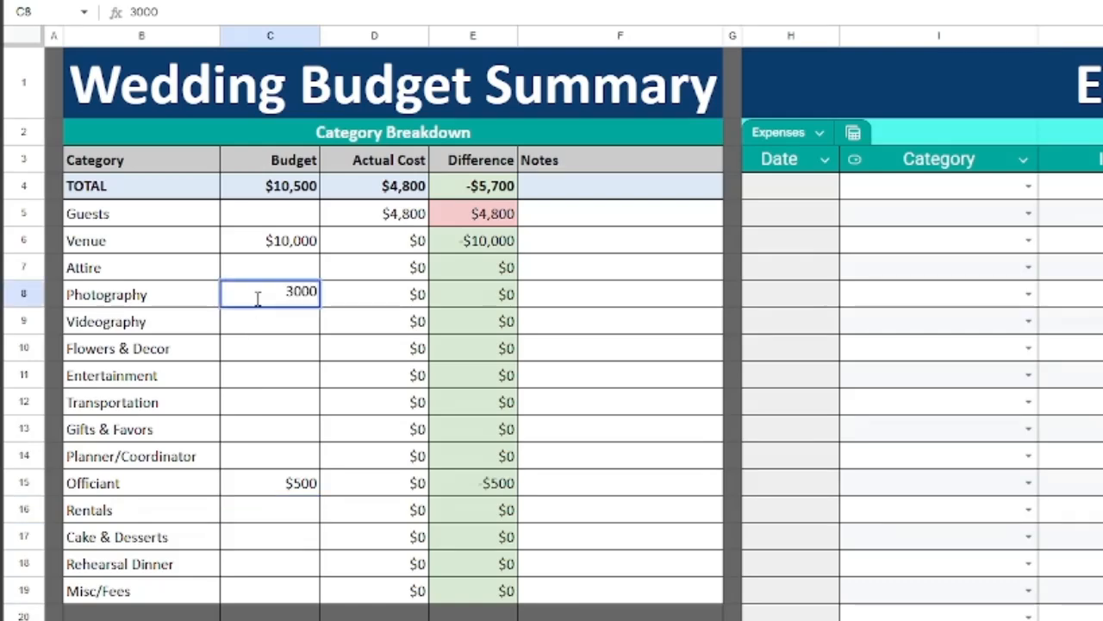
key("Return")
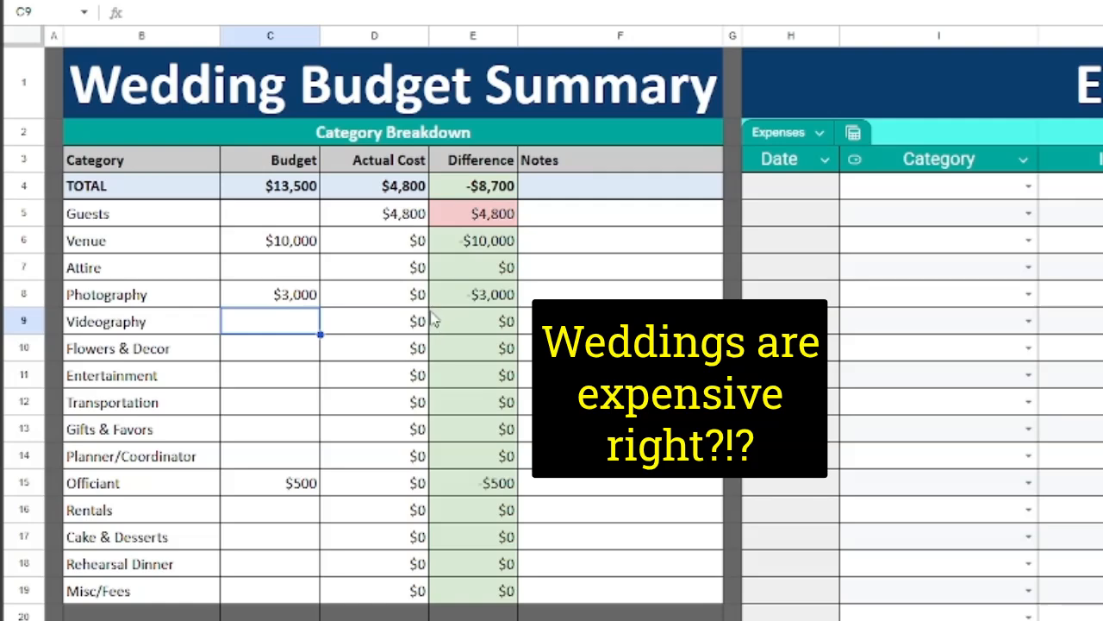
Inspect the Actual Cost formulas and the Venue Difference formula.
left_click_drag(385, 212, 401, 578)
left_click(396, 428)
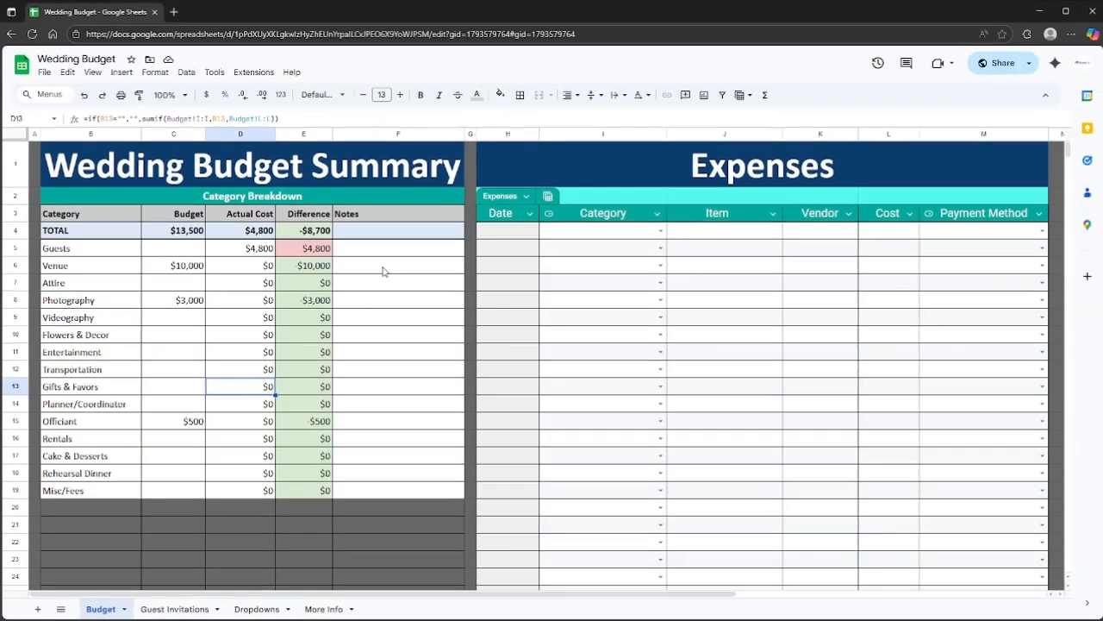
left_click(316, 266)
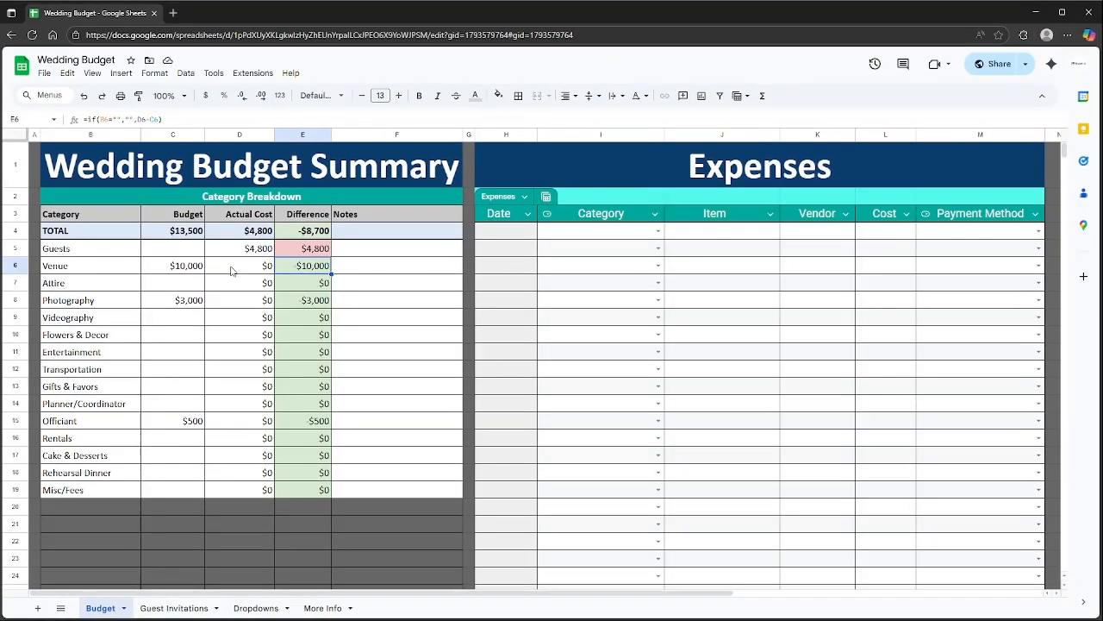
Start the first expense dated 11/11/2025 with category Venue.
left_click(518, 231)
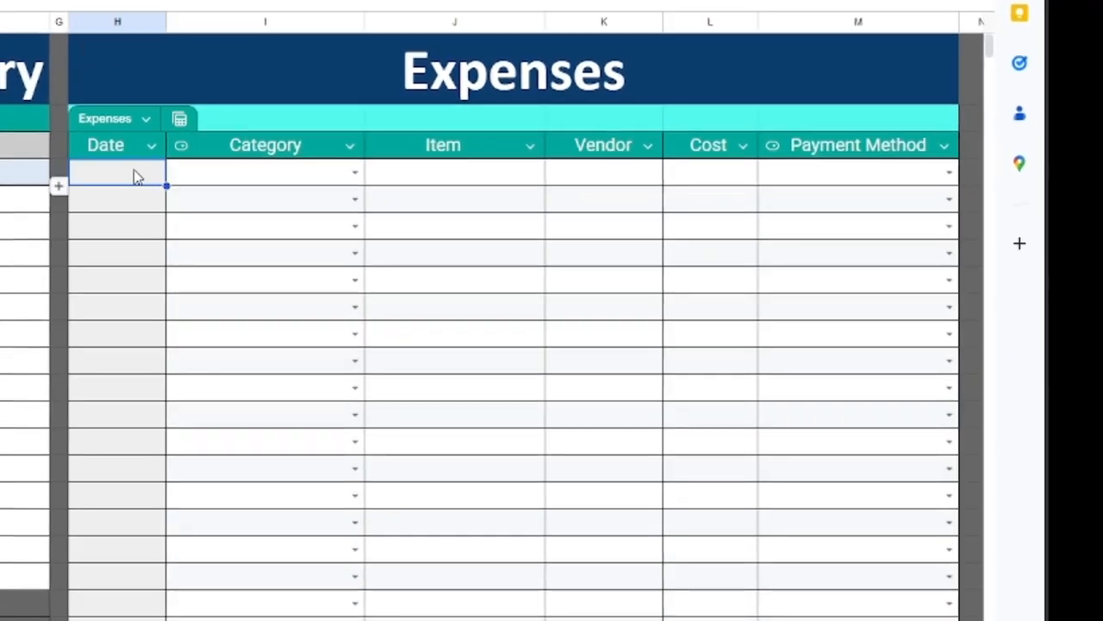
key("ctrl+semicolon")
key("Tab")
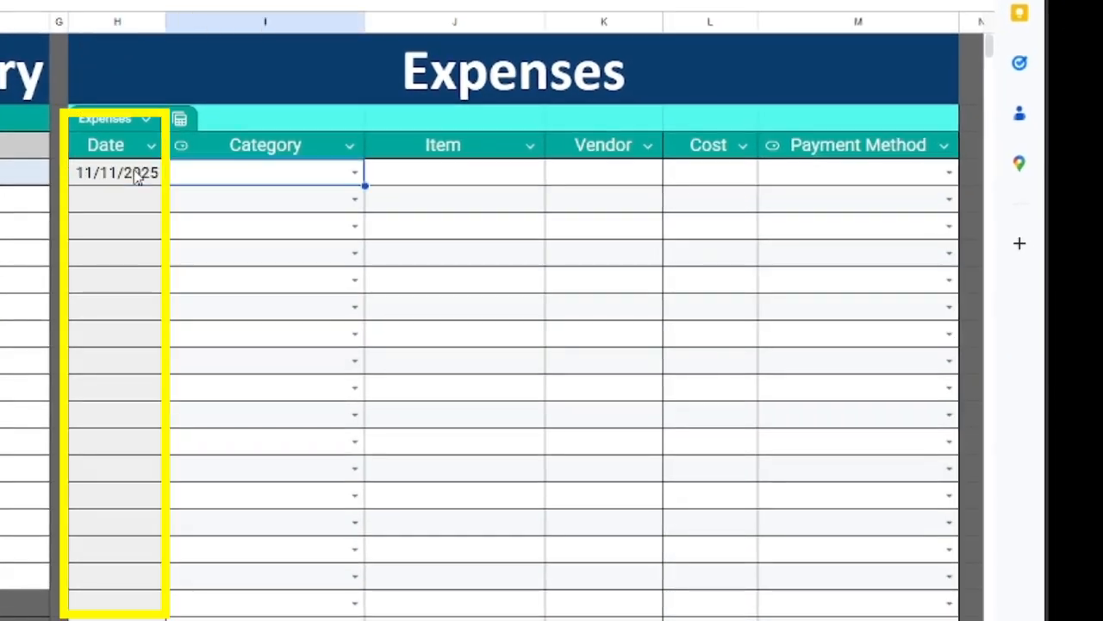
key("Return")
key("Down")
key("Down")
key("Down")
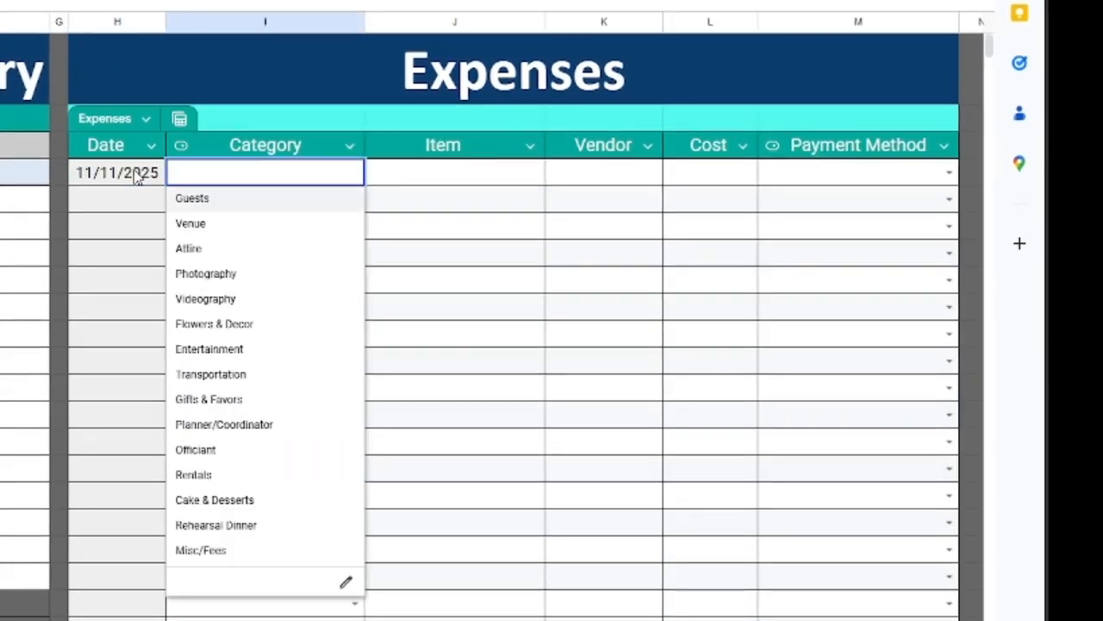
key("Down")
key("Down")
key("Down")
key("Down")
key("Down")
key("Down")
key("Down")
key("Down")
key("Down")
key("Down")
key("Down")
key("Down")
key("Down")
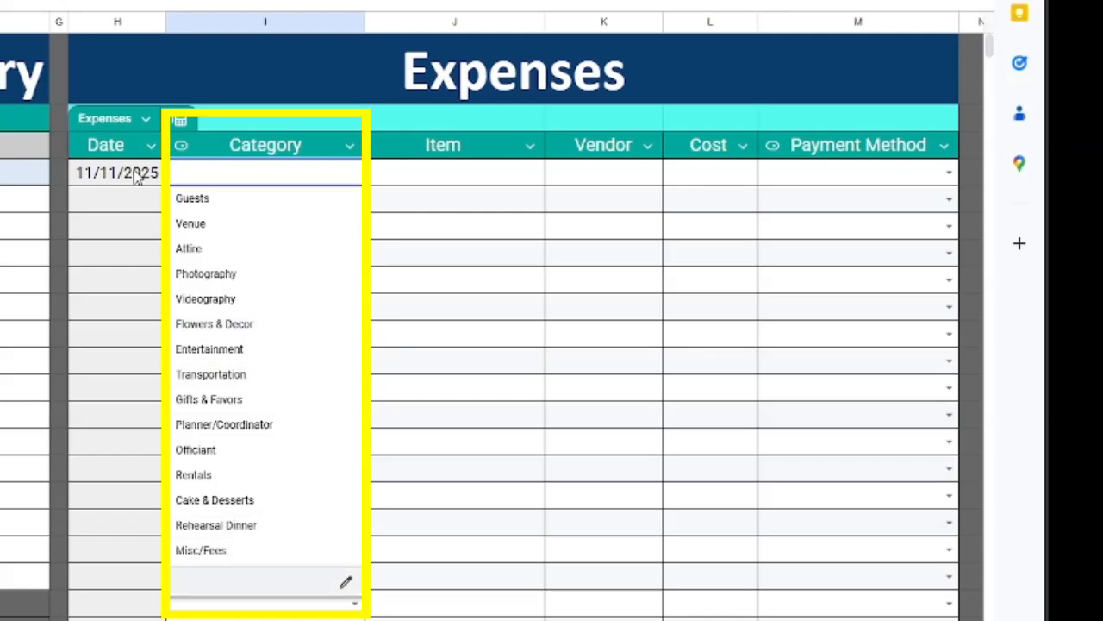
key("Up")
key("Up")
key("Up")
key("Up")
key("Up")
key("Up")
key("Up")
key("Up")
key("Up")
key("Up")
key("Up")
key("Up")
key("Up")
key("Up")
key("Up")
key("Down")
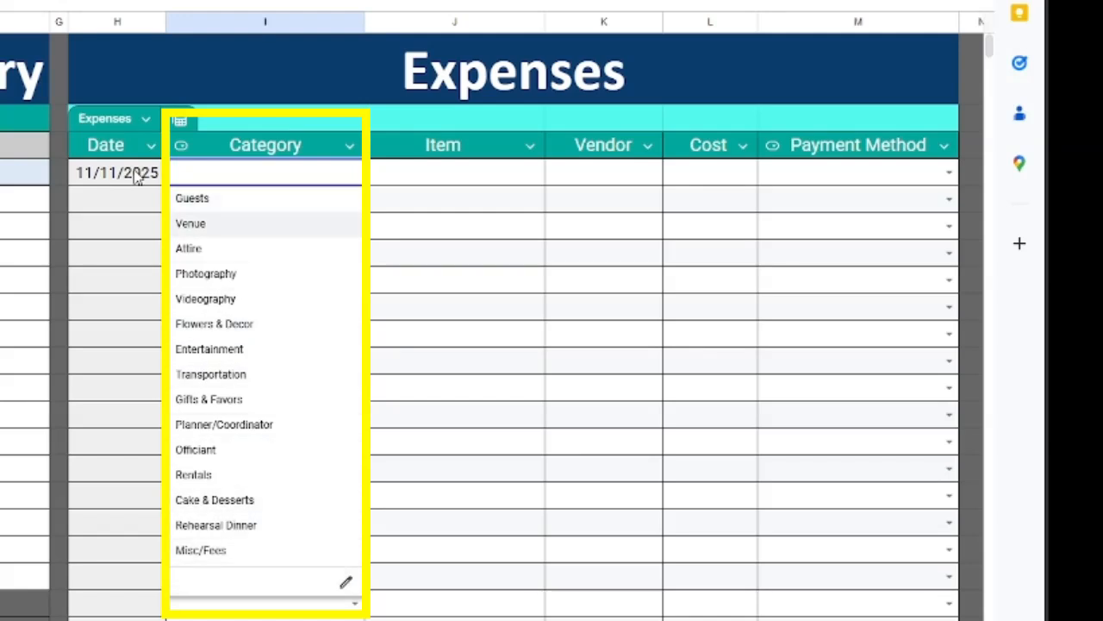
key("Return")
Give the first expense item Church and cost $11,000.00.
left_click(428, 174)
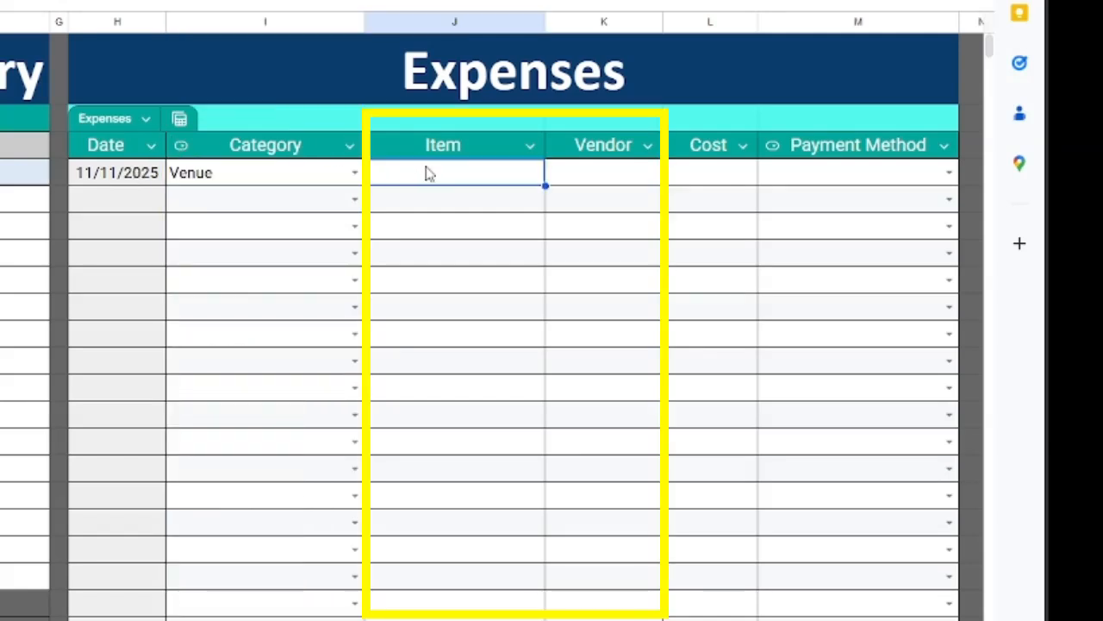
type("Church")
left_click(606, 179)
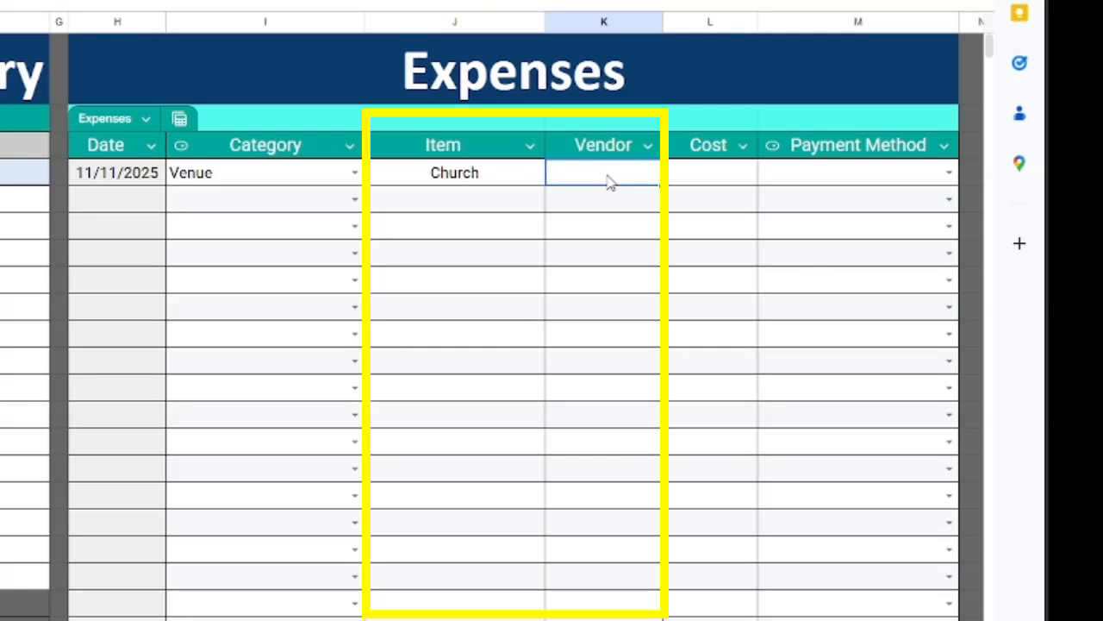
left_click(692, 178)
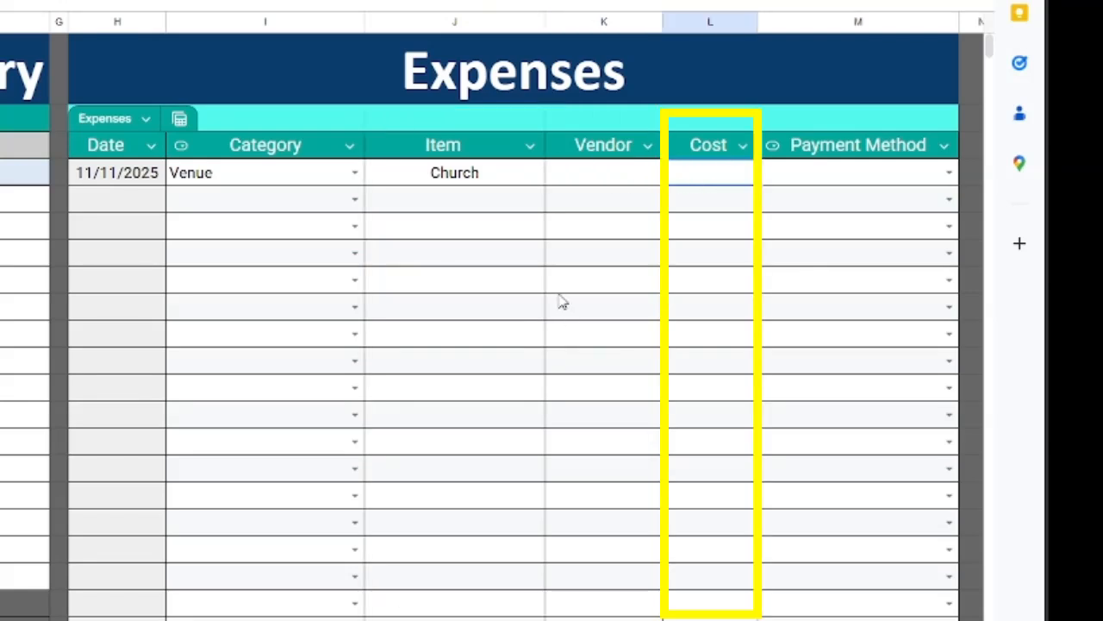
type("11000")
key("Return")
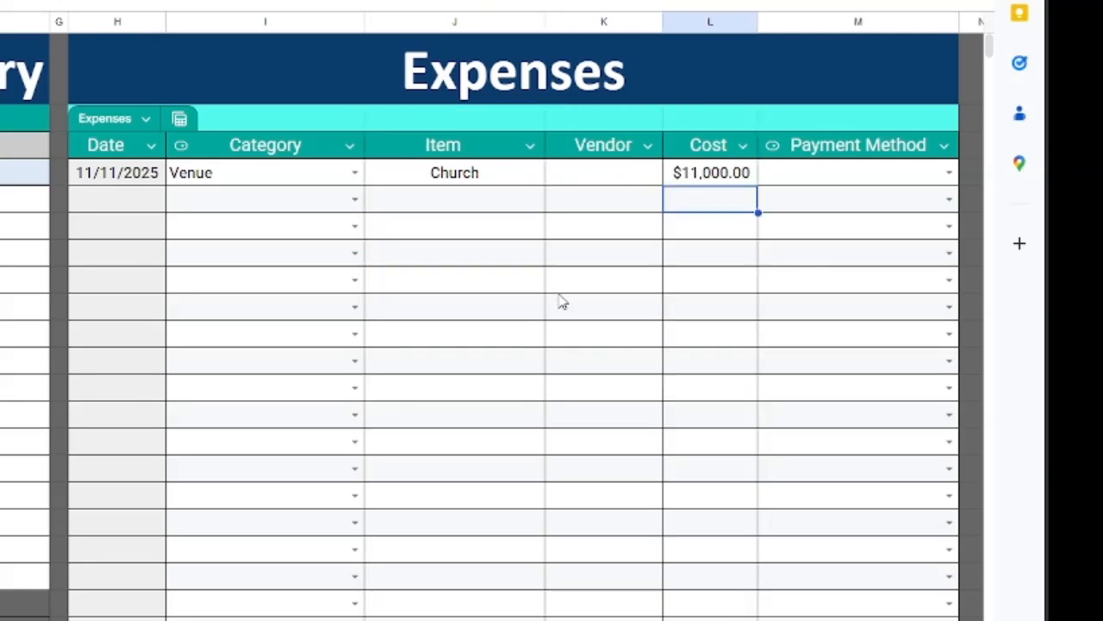
key("Right")
key("Up")
key("Return")
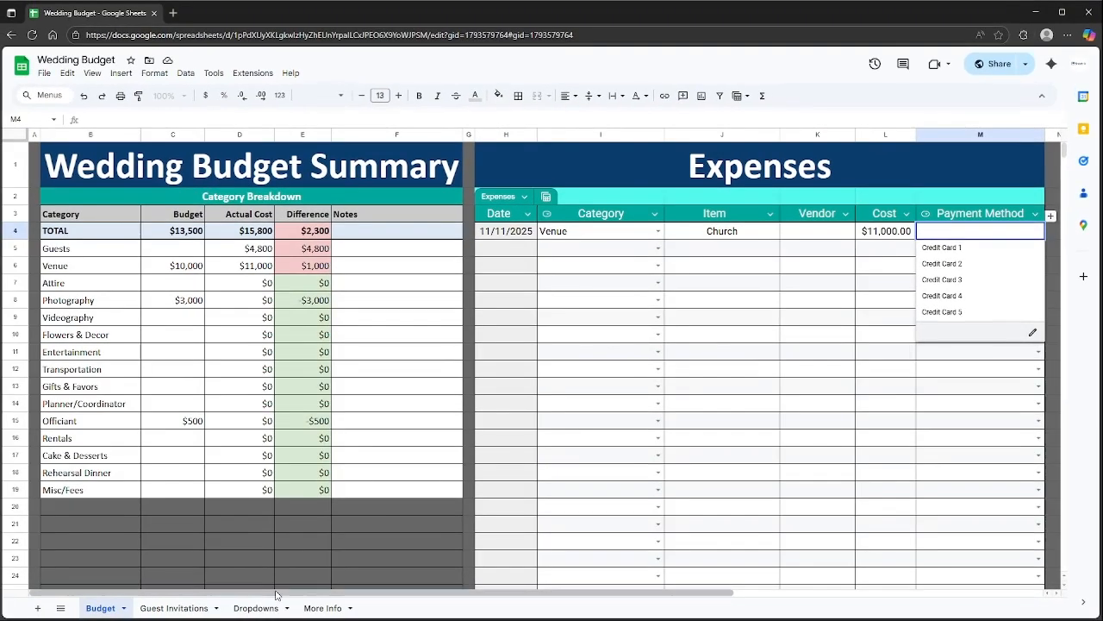
left_click(256, 607)
left_click_drag(182, 165, 184, 223)
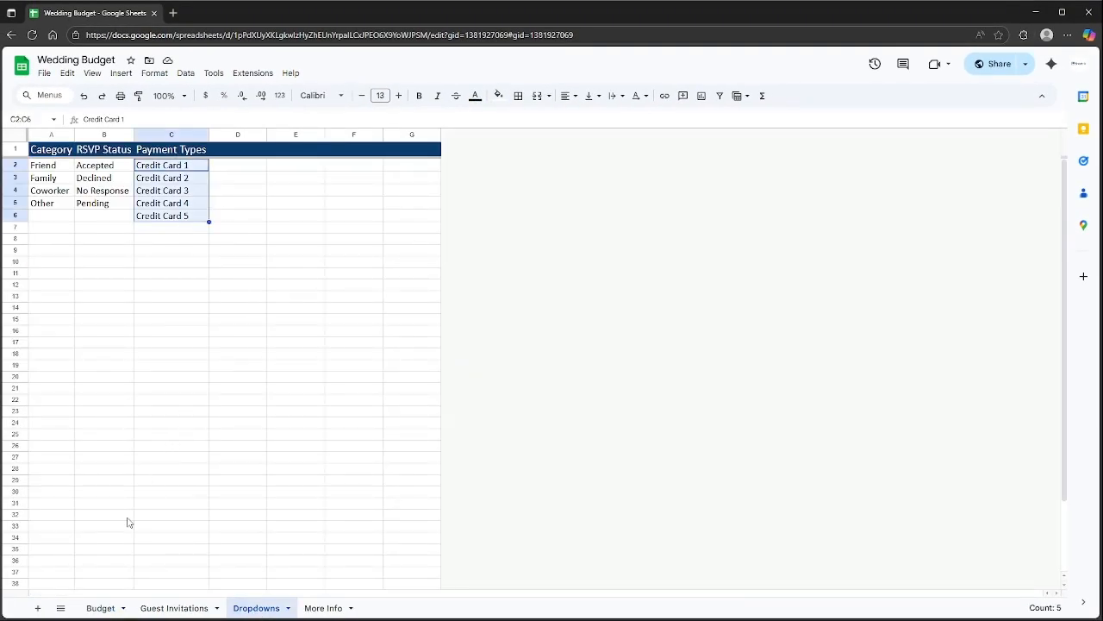
left_click(101, 606)
left_click(1037, 233)
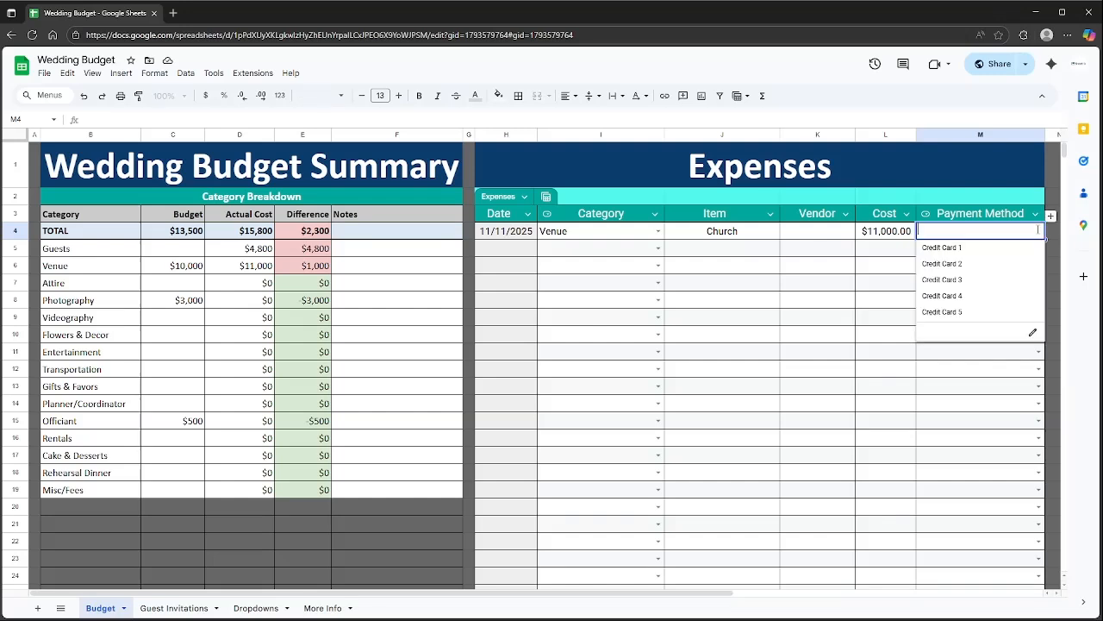
left_click(970, 251)
left_click(967, 262)
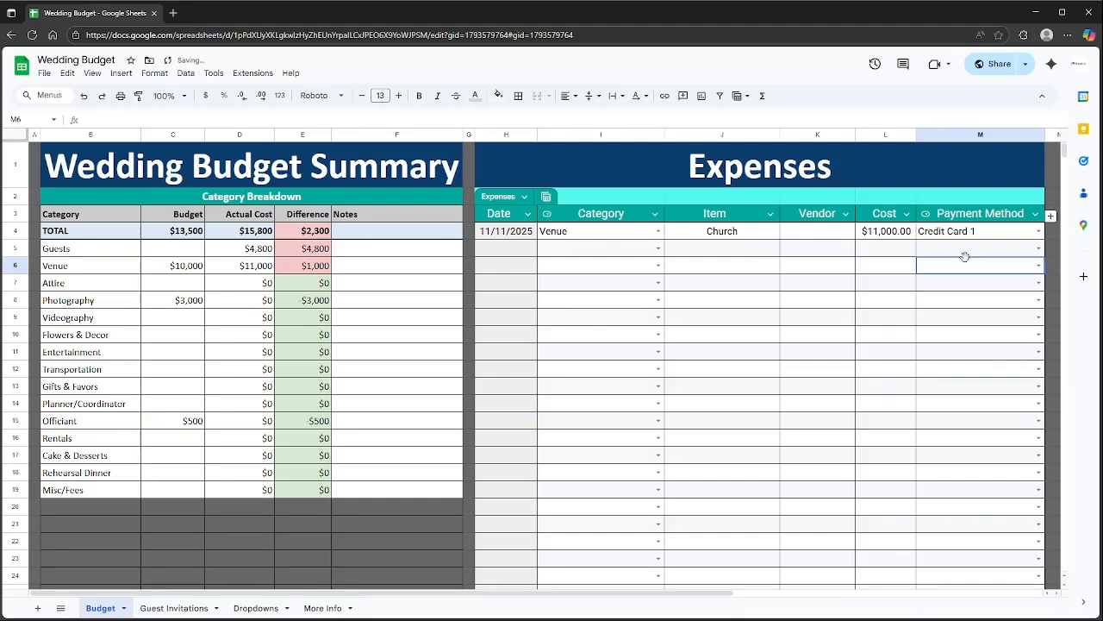
left_click(252, 608)
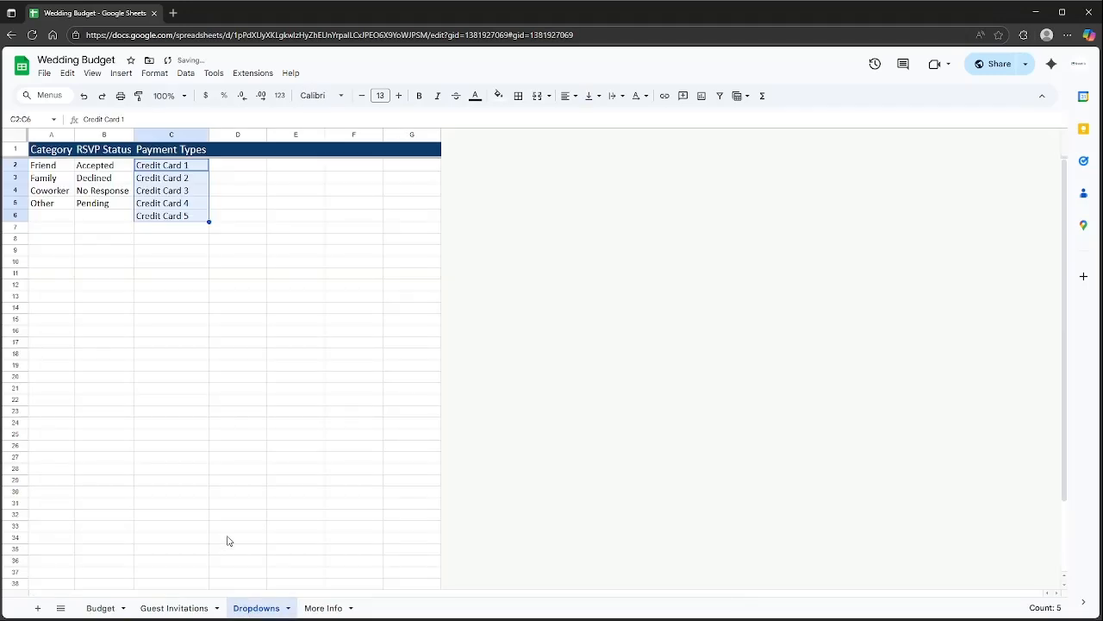
left_click(175, 166)
type("C")
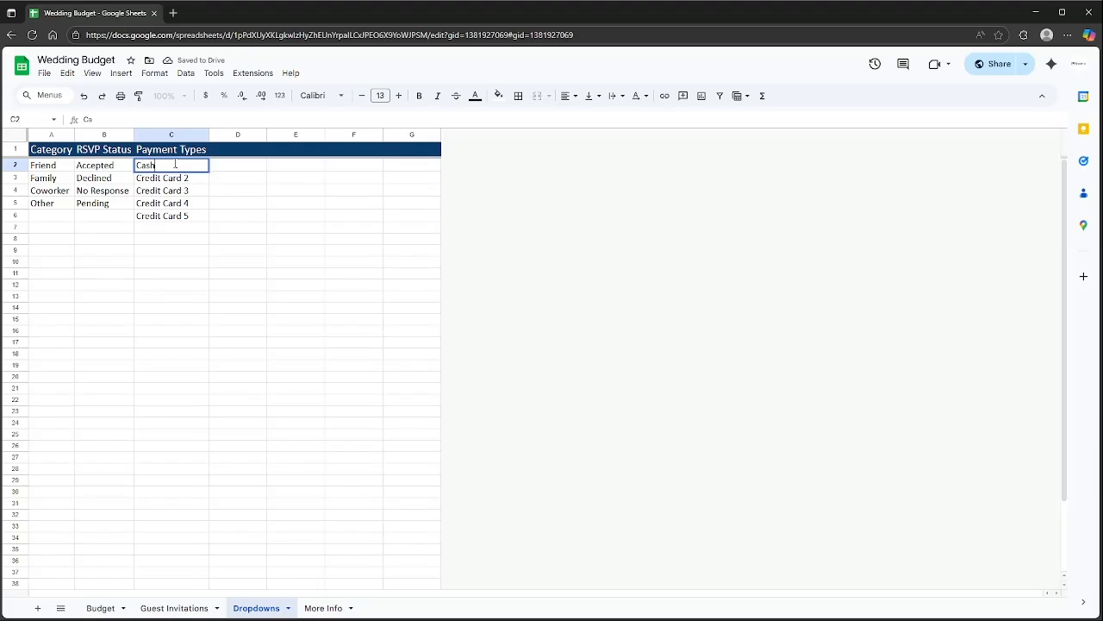
type("ash")
key("Return")
left_click(100, 608)
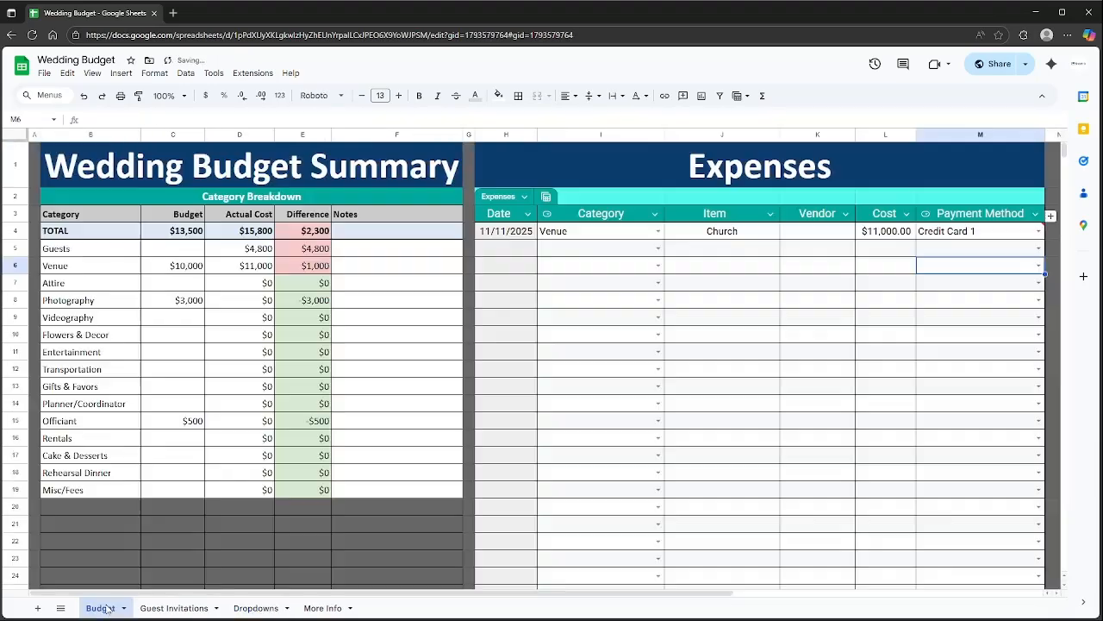
left_click(1030, 234)
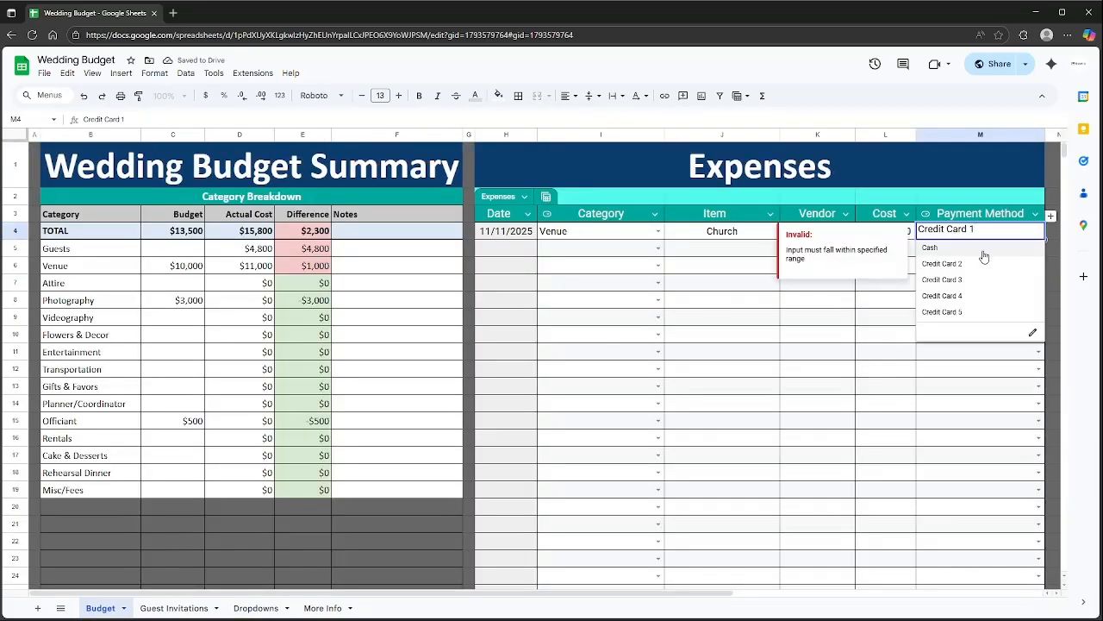
left_click(955, 250)
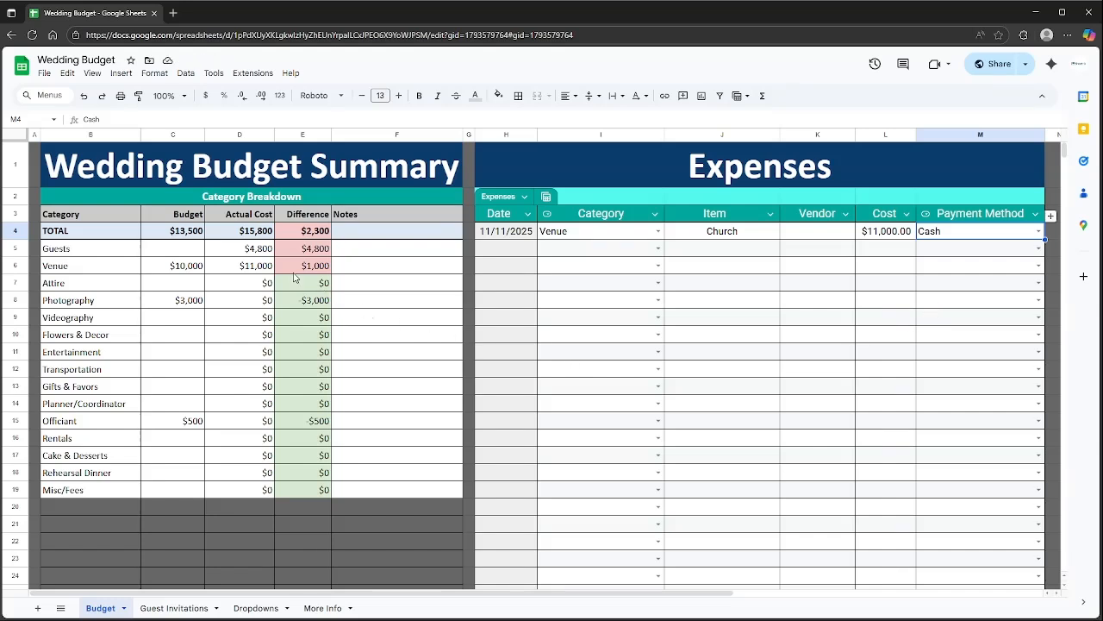
left_click_drag(257, 274, 172, 271)
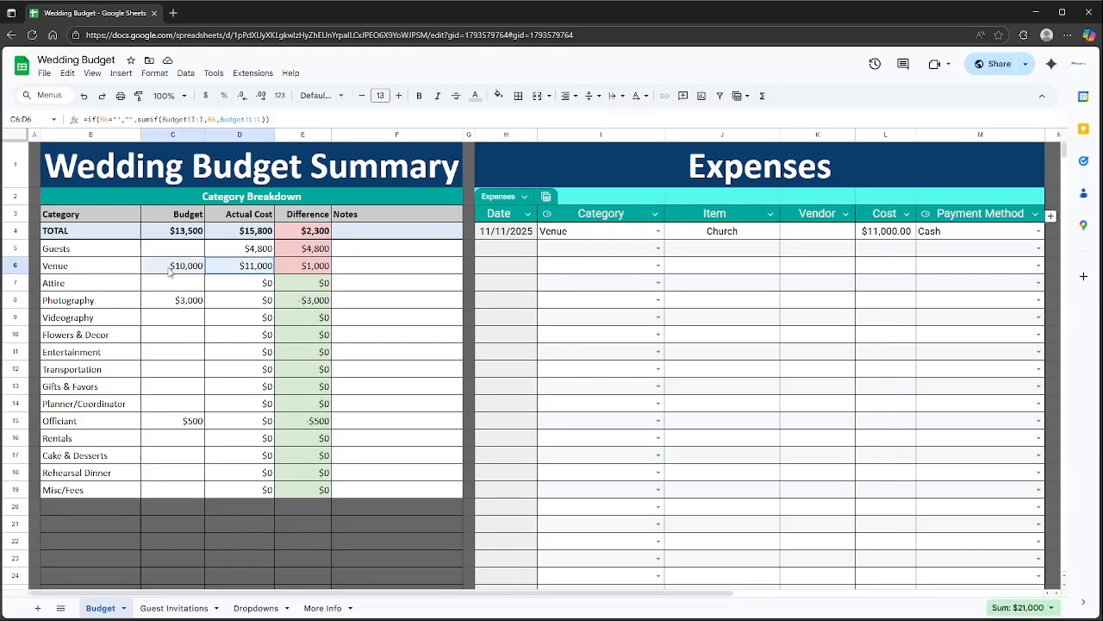
left_click(298, 268)
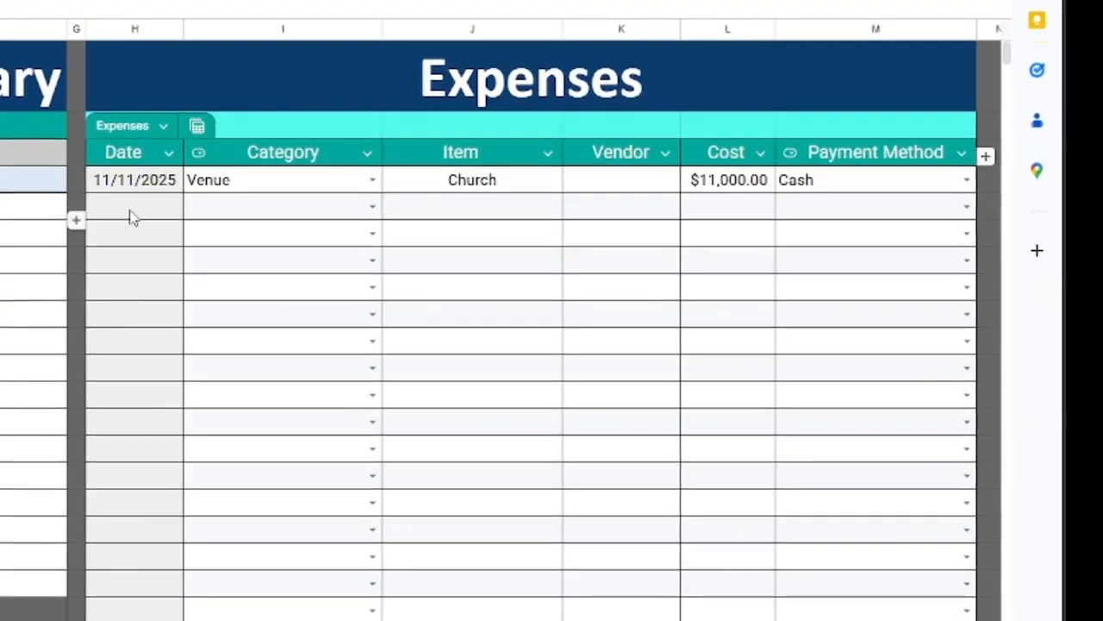
Start a second expense dated 11/15/2025 with category Officiant.
left_click(505, 254)
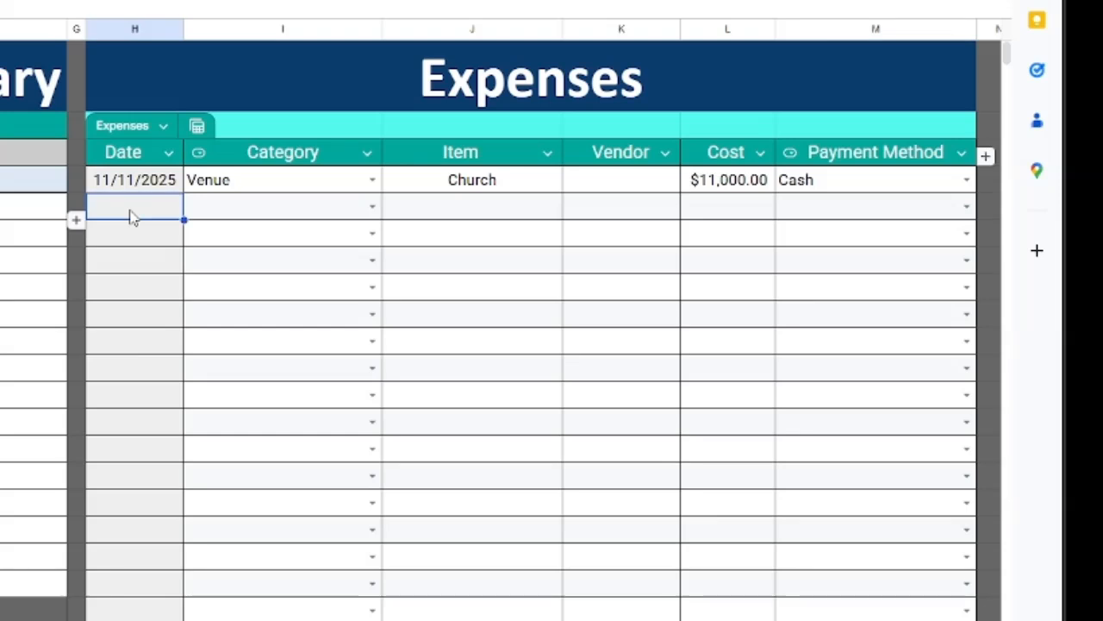
type("11")
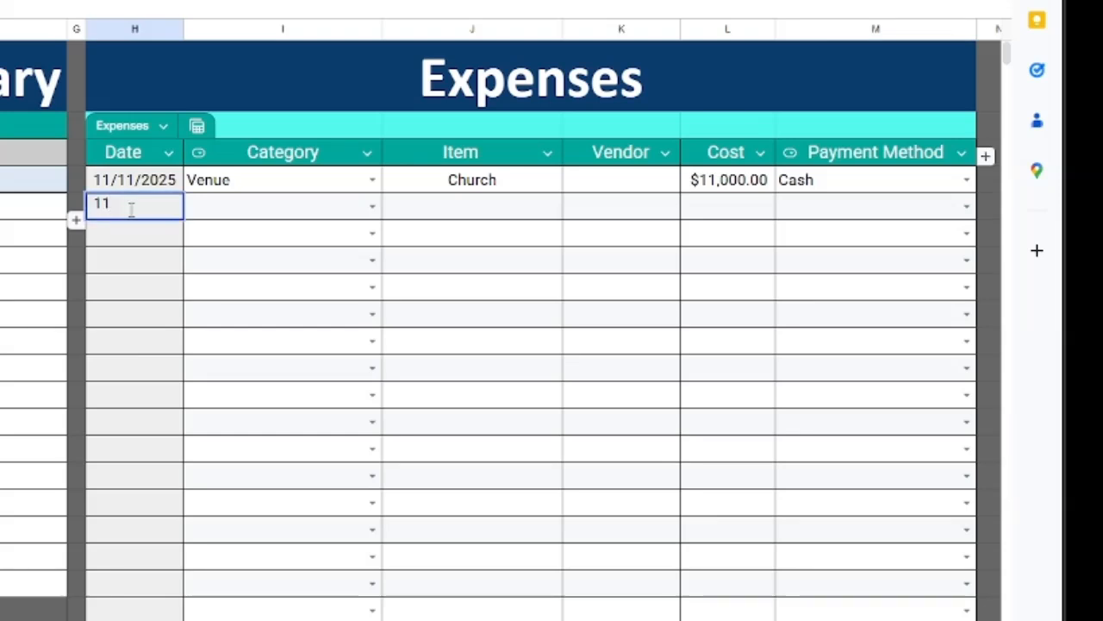
type("/15/2025")
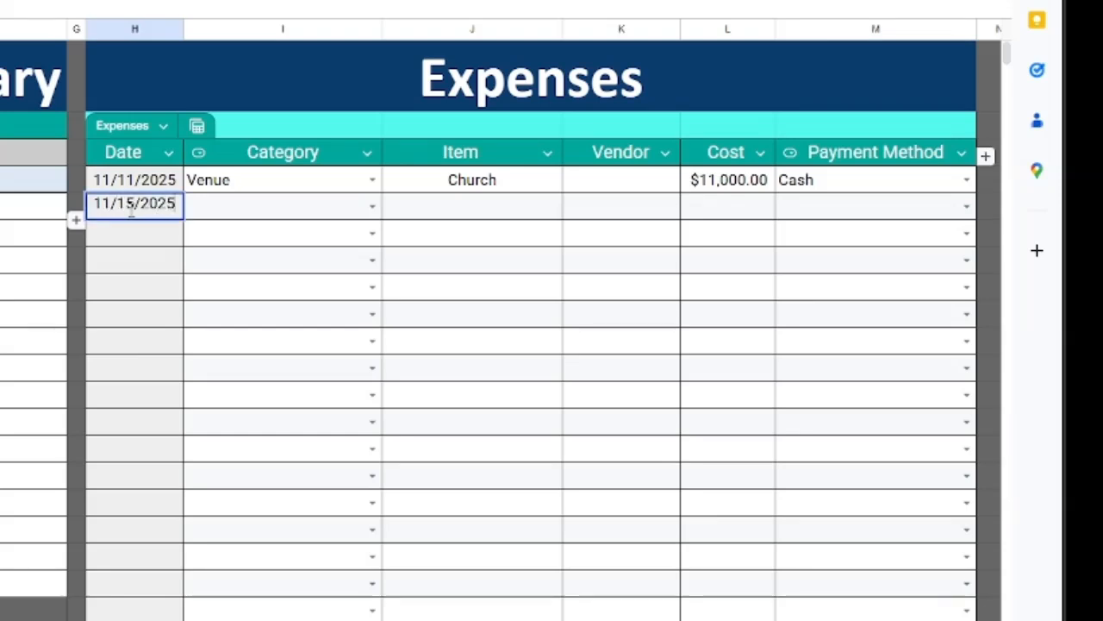
key("Tab")
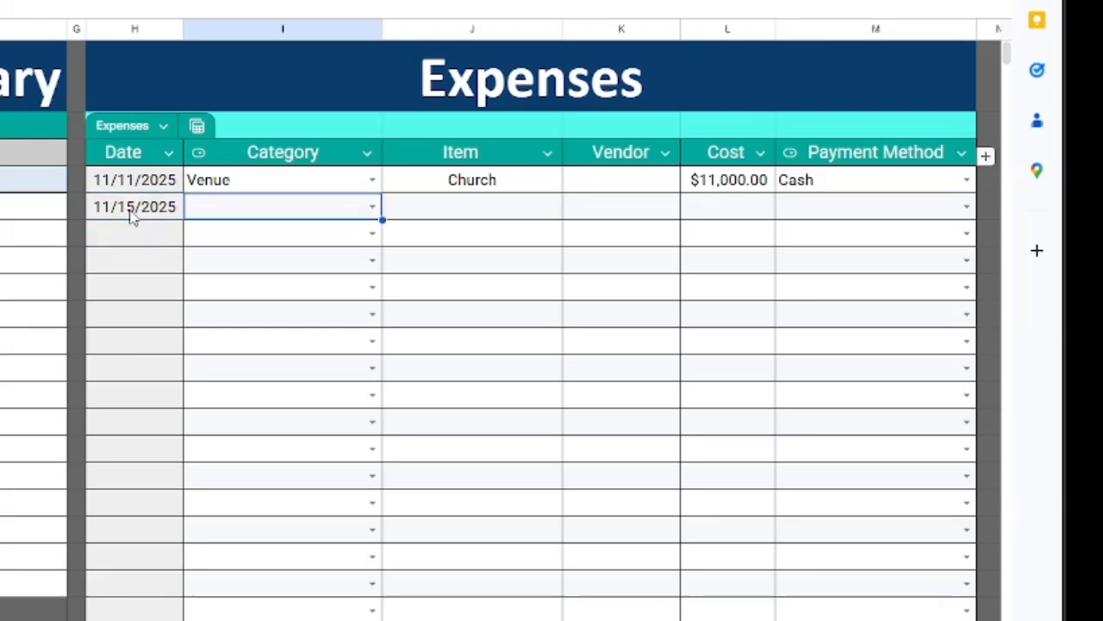
left_click(370, 207)
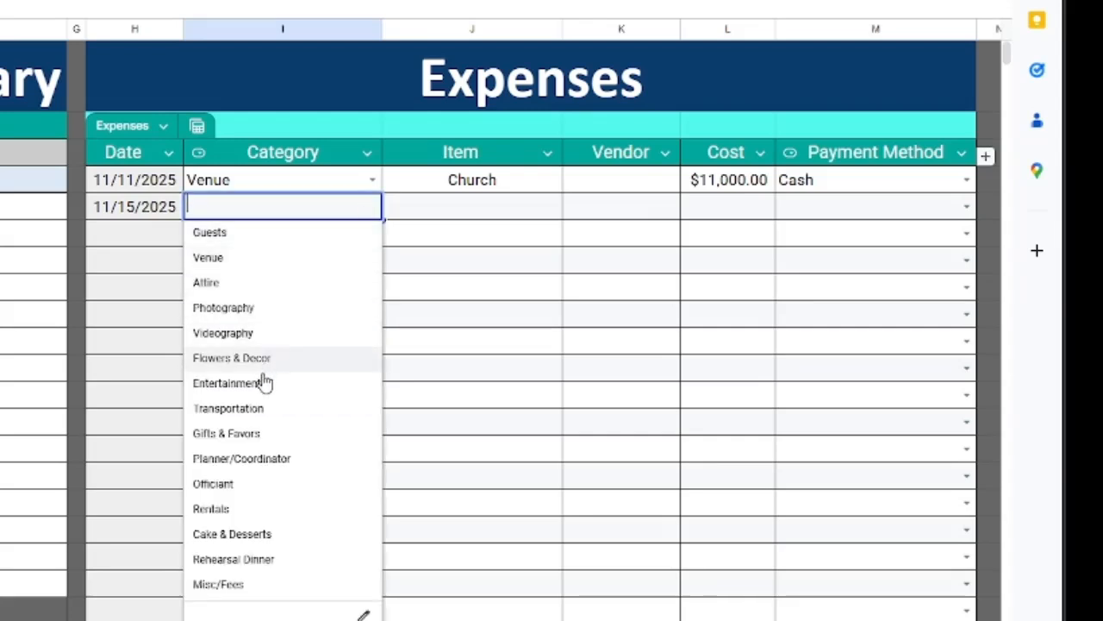
left_click(247, 487)
left_click(414, 310)
Enter the officiant's name, vendor Church, cost $800.00 and payment method Credit Card 3.
left_click(434, 211)
type("Bobo")
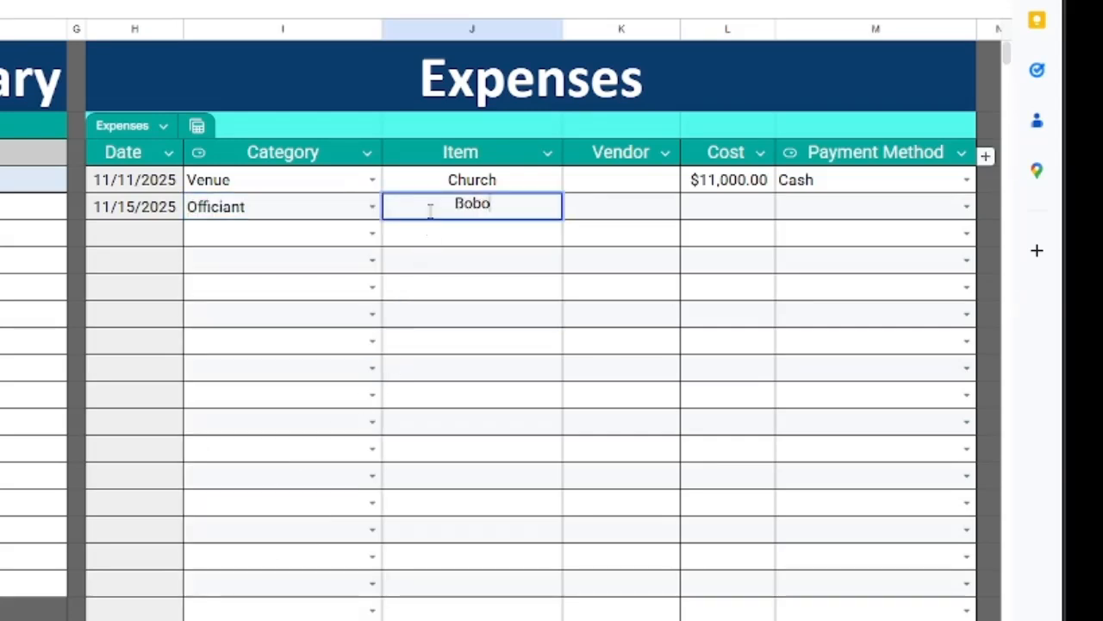
key("BackSpace")
key("Return")
key("Up")
key("Right")
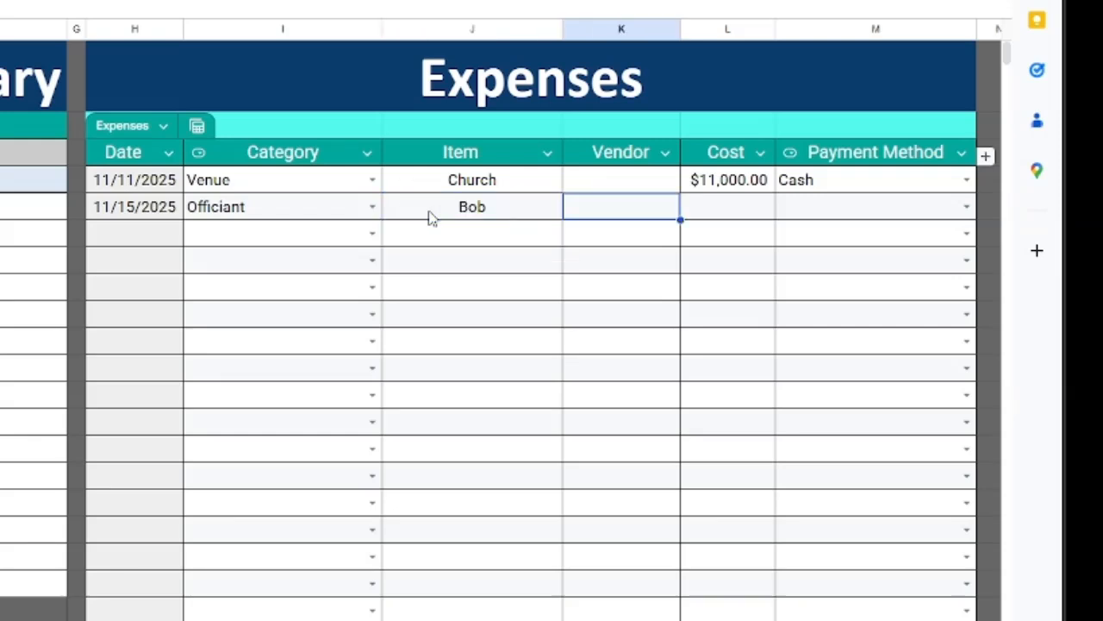
type("Church")
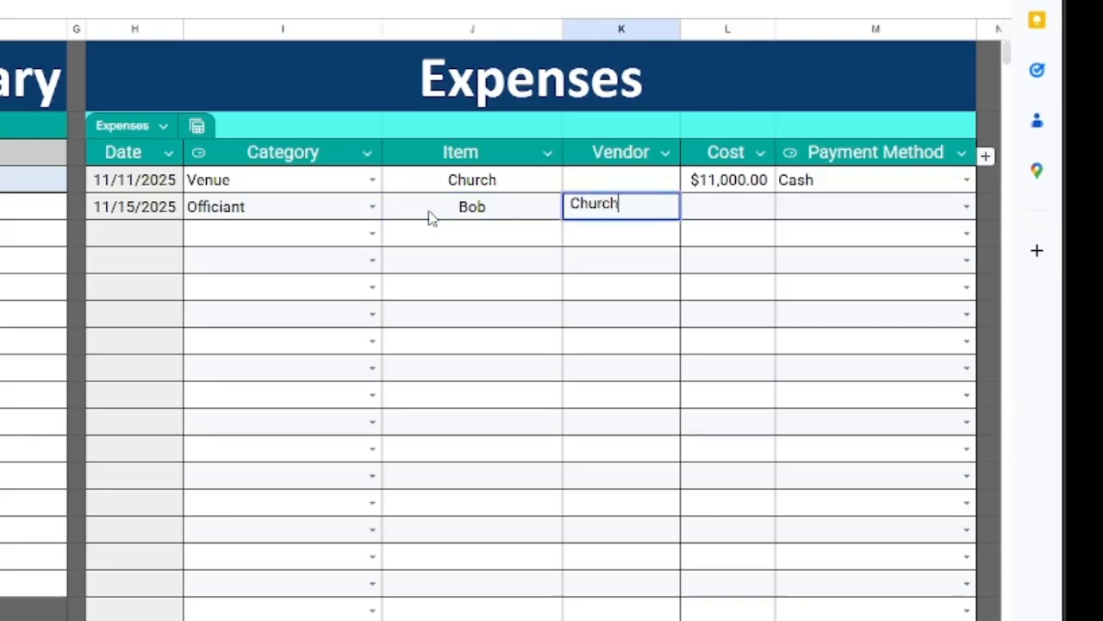
key("Tab")
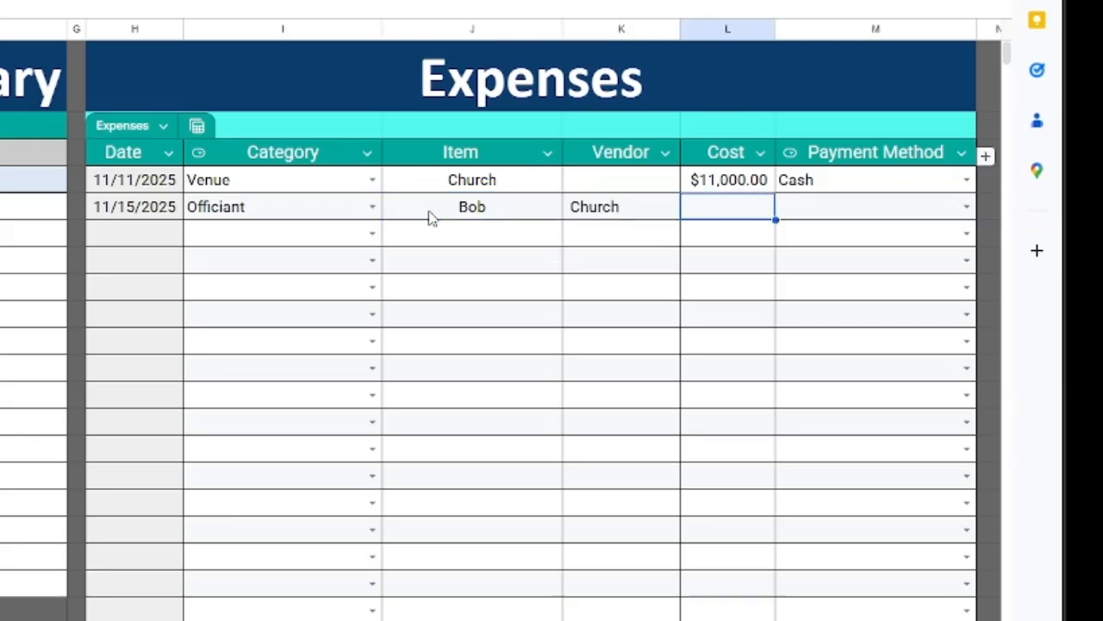
type("800")
key("Return")
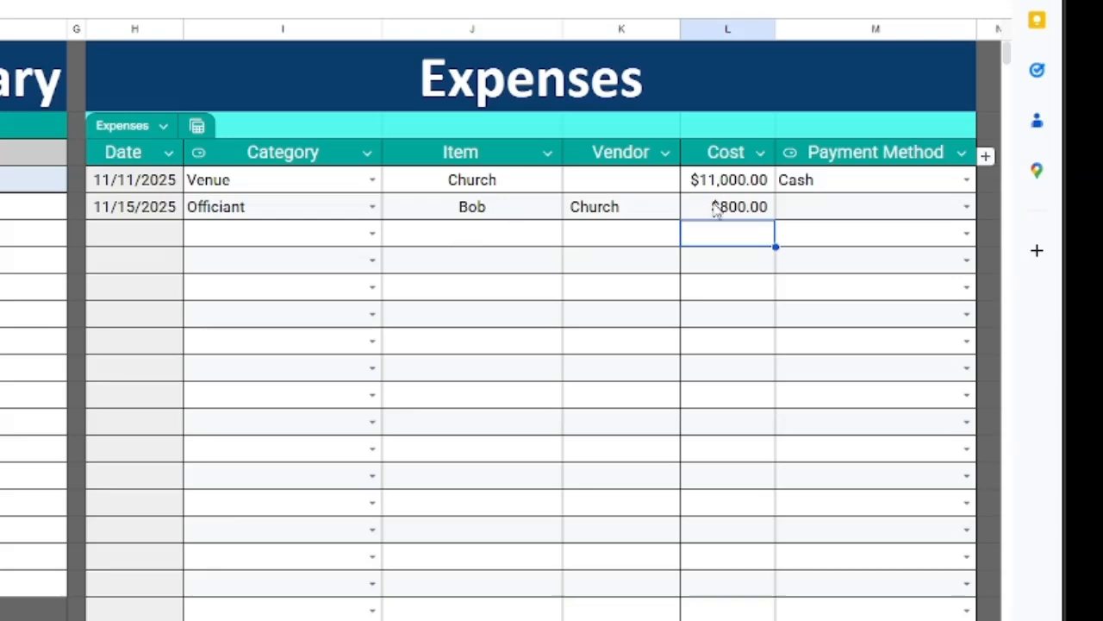
left_click(964, 207)
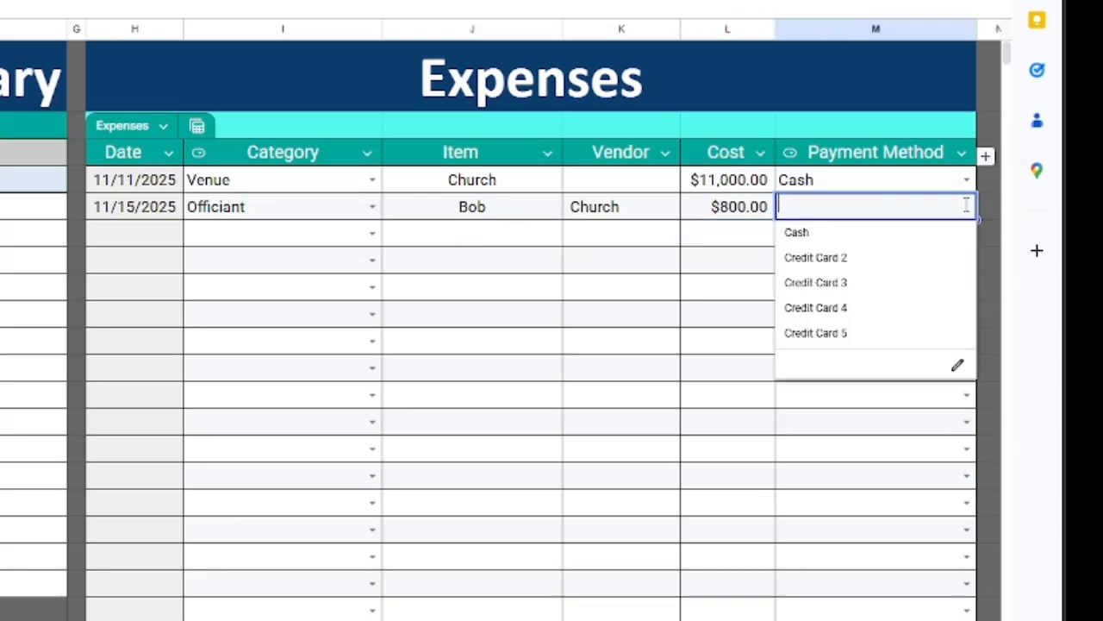
left_click(879, 284)
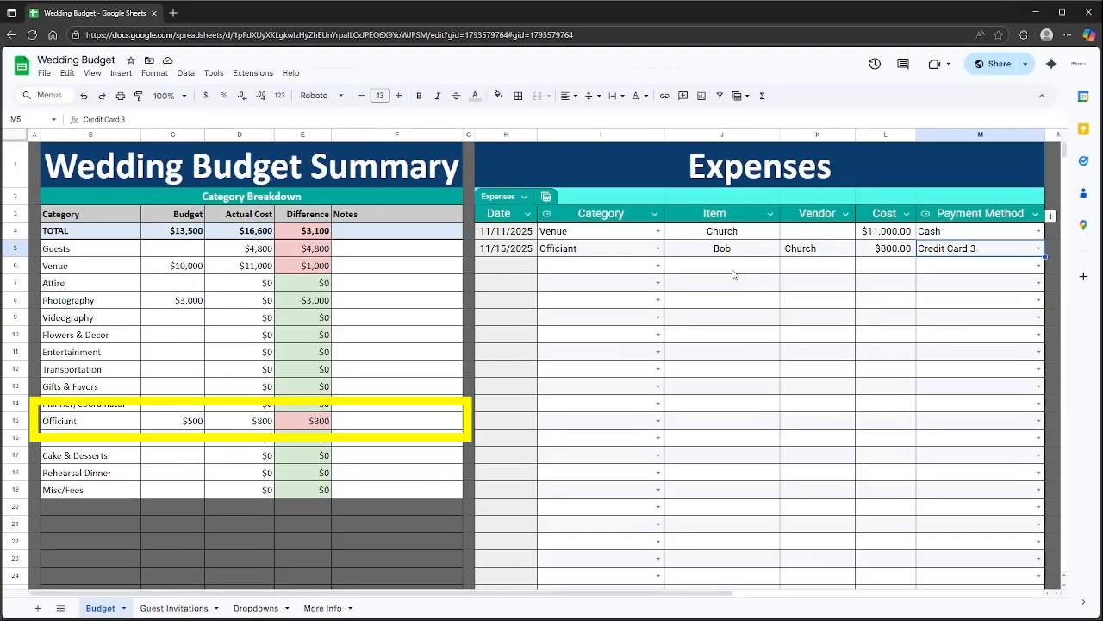
left_click(257, 421)
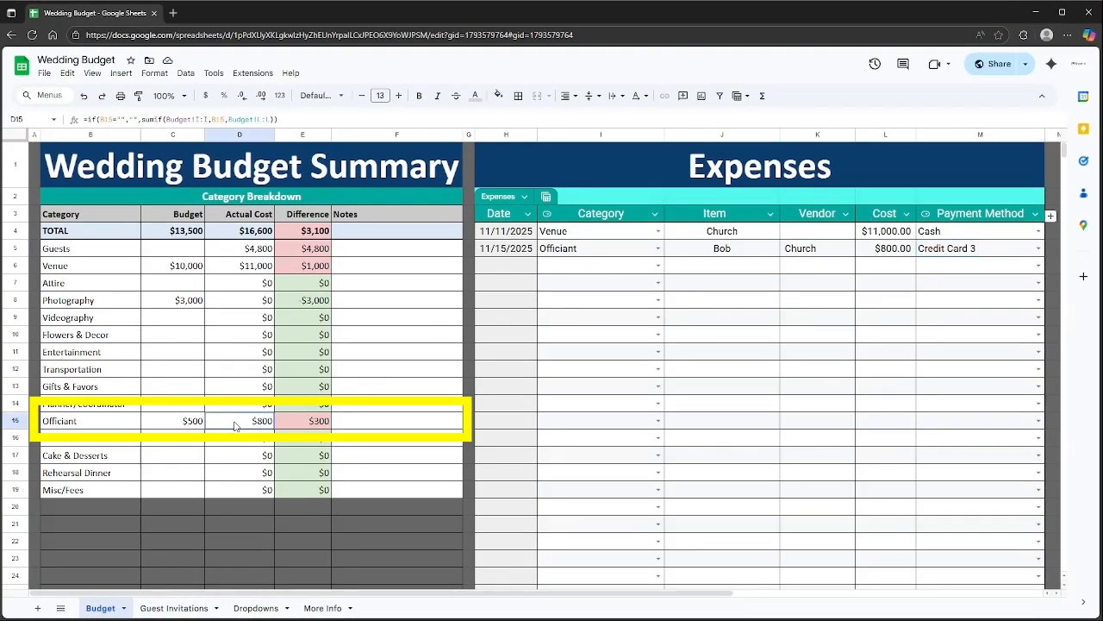
mouse_move(234, 425)
left_mouse_down()
mouse_move(196, 426)
mouse_move(246, 425)
left_mouse_up()
left_click(325, 426)
left_click_drag(325, 426, 95, 426)
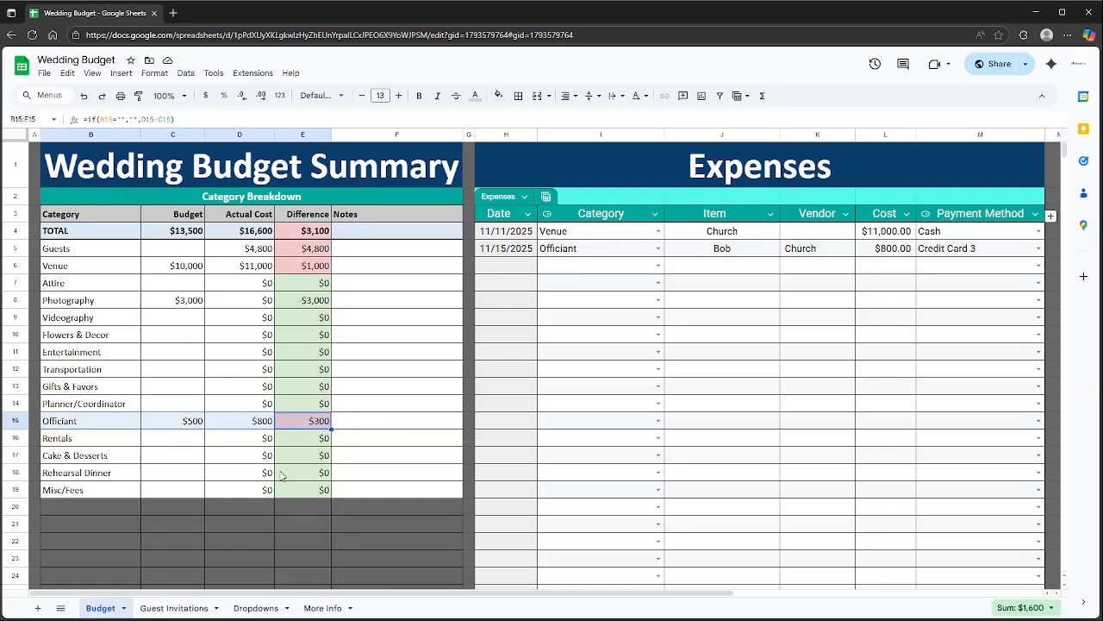
left_click(253, 234)
mouse_move(251, 231)
left_mouse_down()
mouse_move(251, 264)
mouse_move(256, 237)
left_mouse_up()
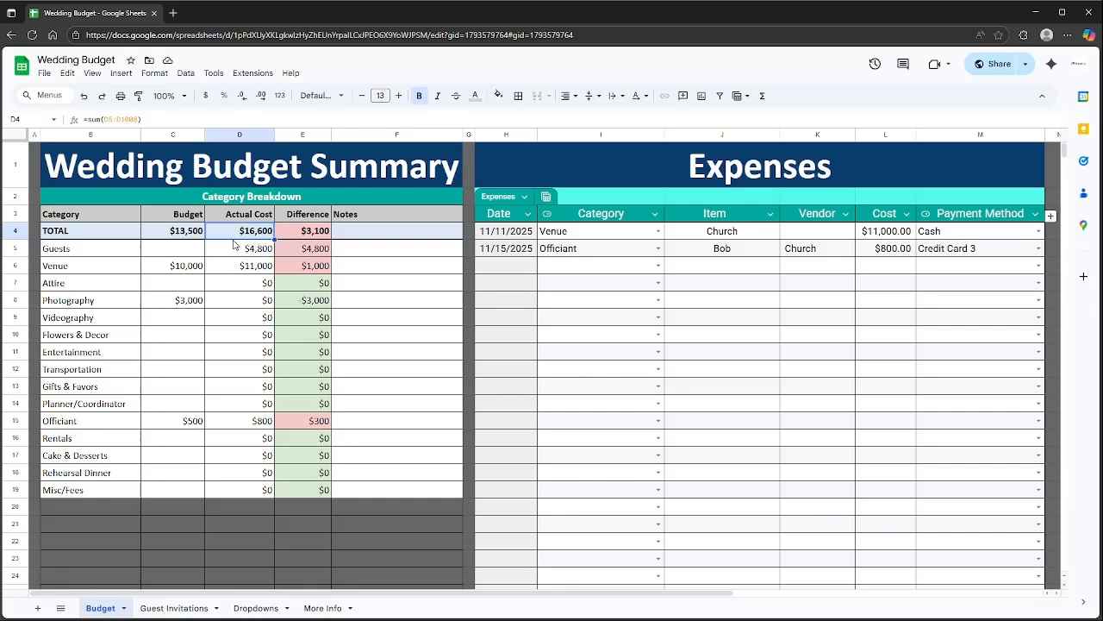
left_click(315, 235)
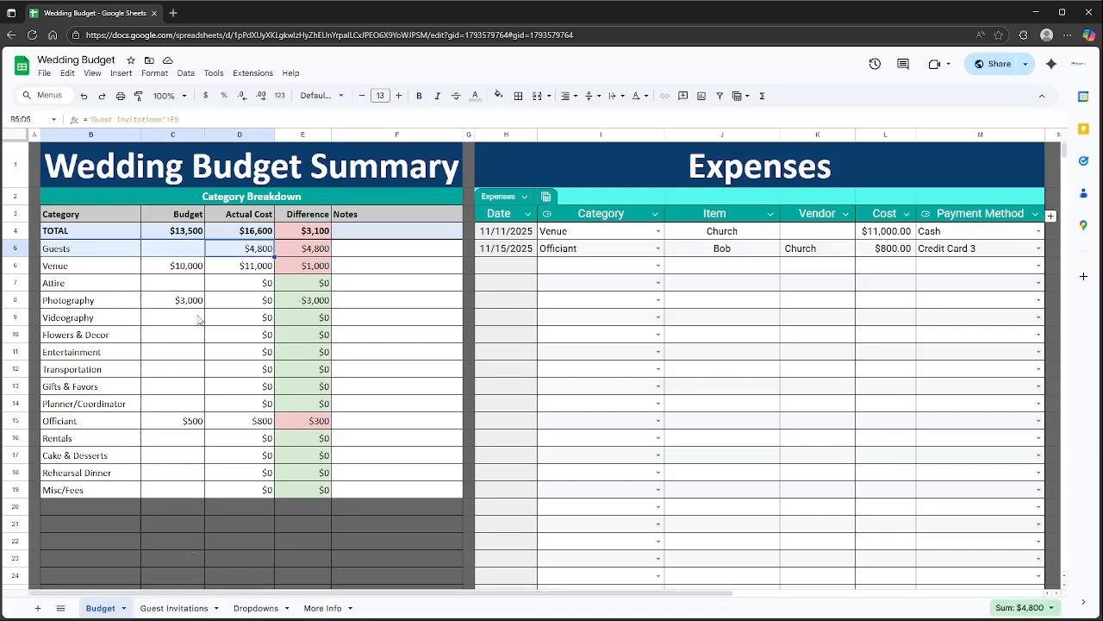
left_click_drag(100, 253, 260, 252)
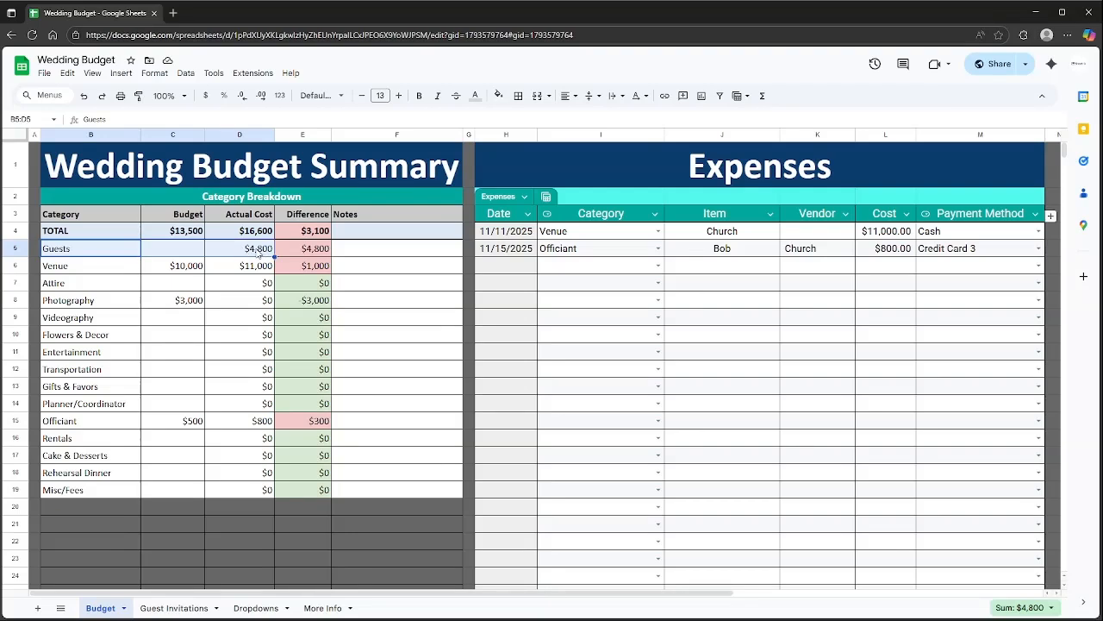
On the Guest Invitations sheet, lower the per-guest price from $240 to $200.
left_click(169, 607)
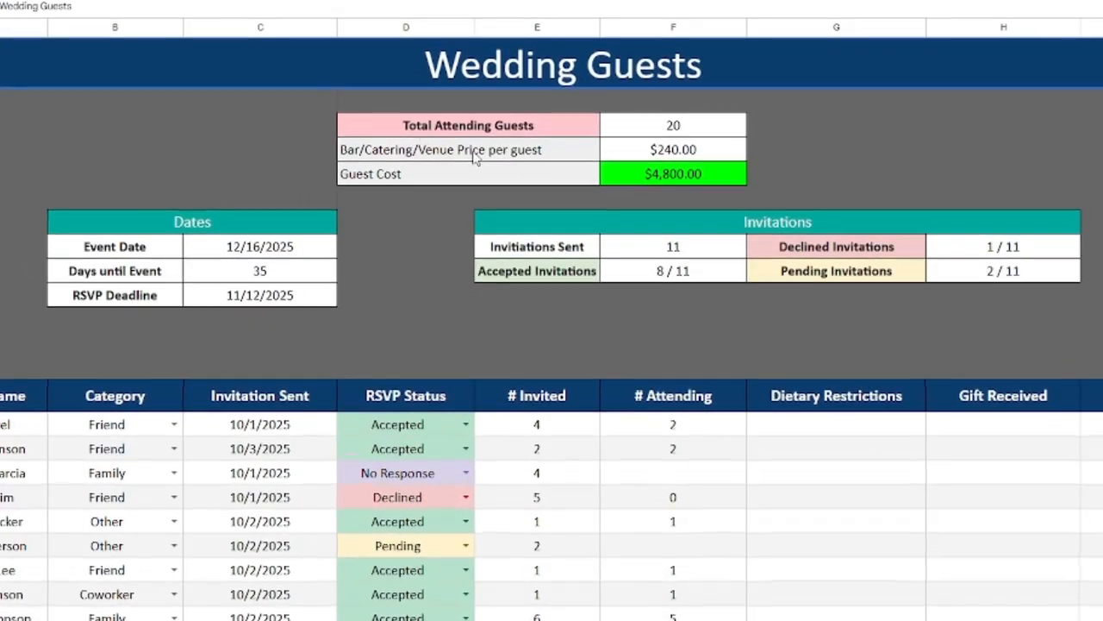
left_click_drag(451, 127, 649, 127)
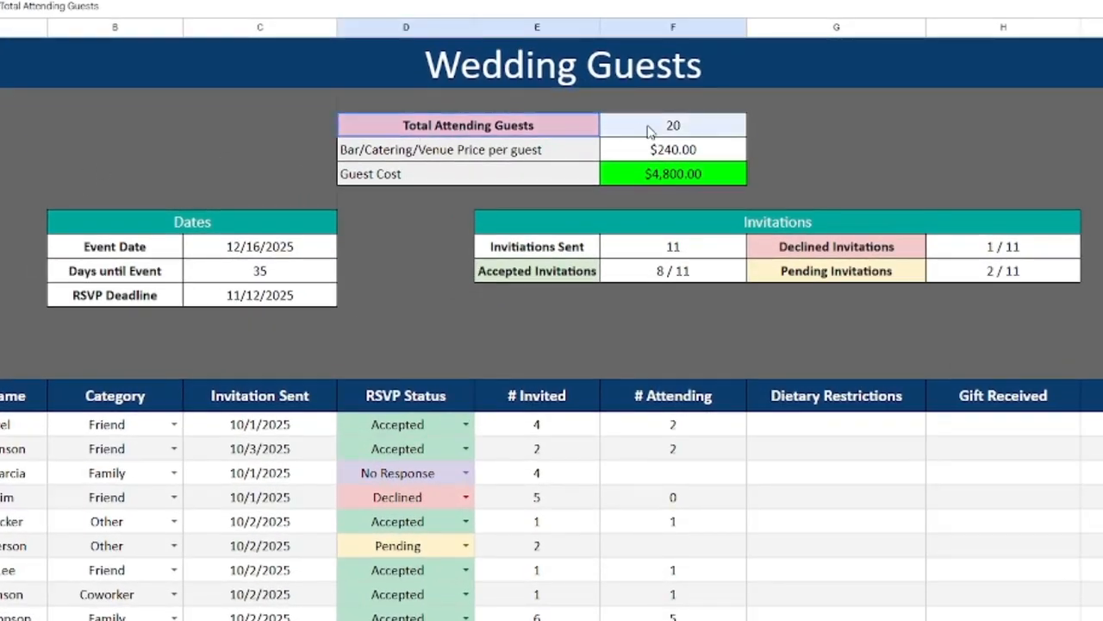
left_click(661, 127)
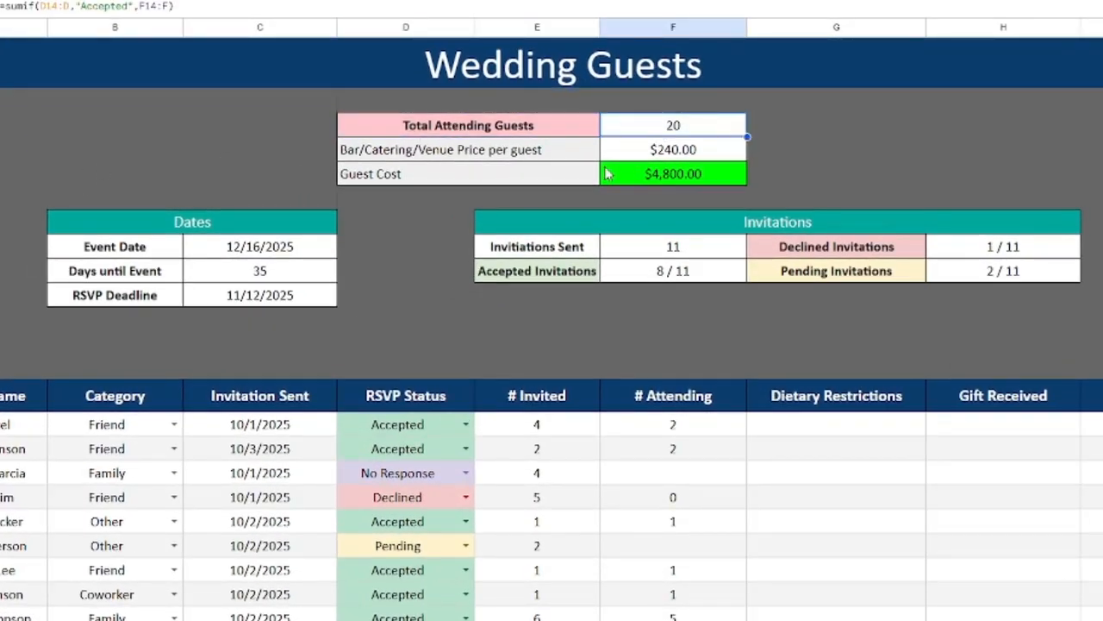
left_click_drag(20, 424, 673, 617)
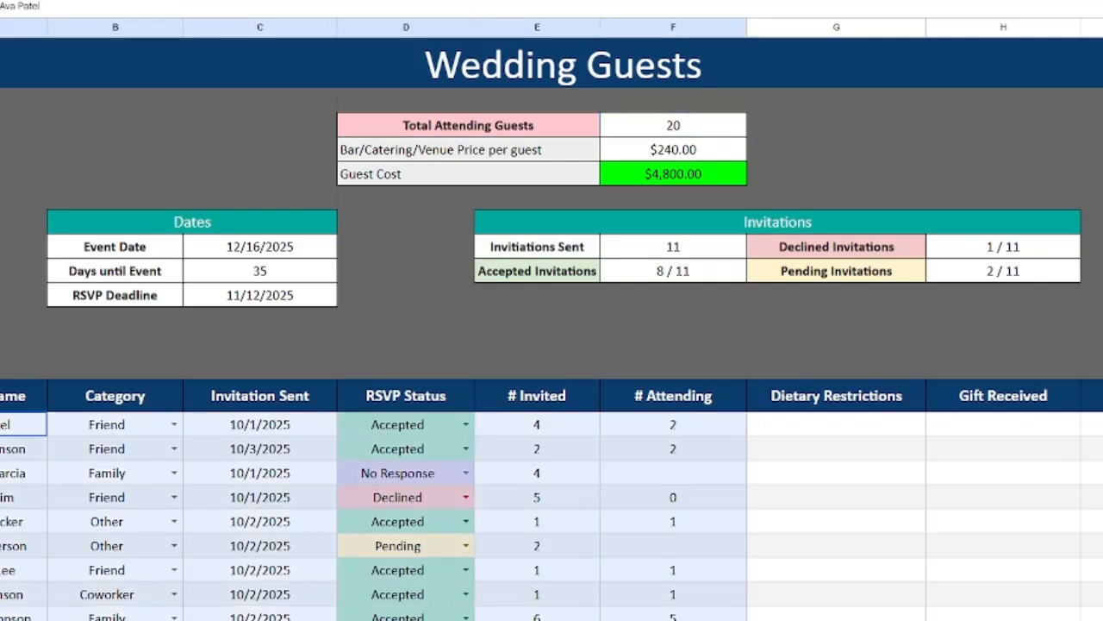
left_click(518, 152)
left_click(639, 153)
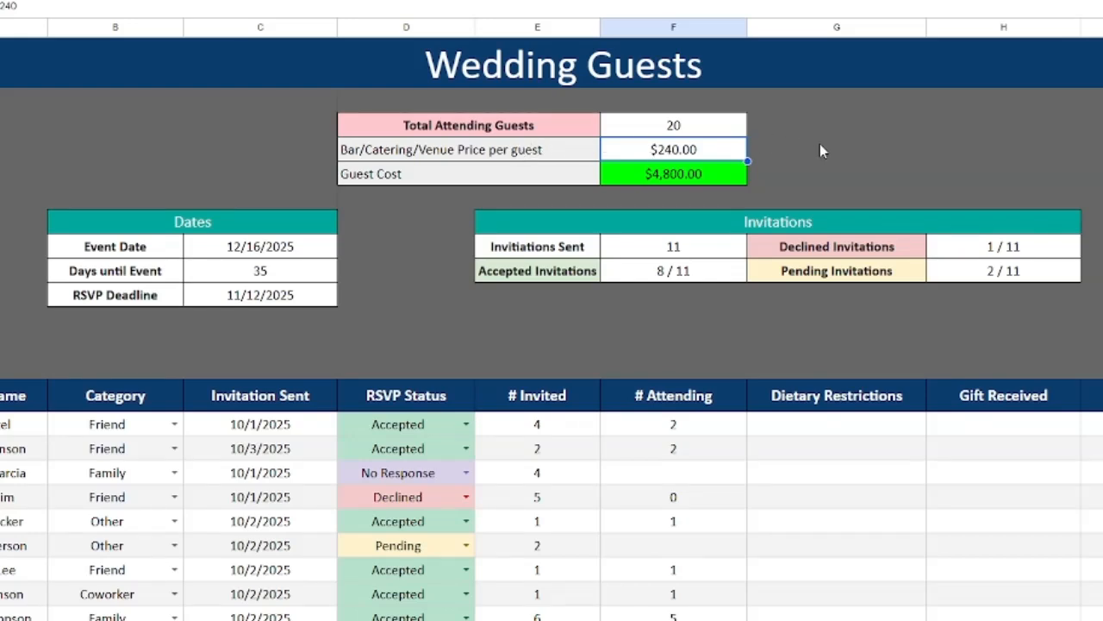
type("200")
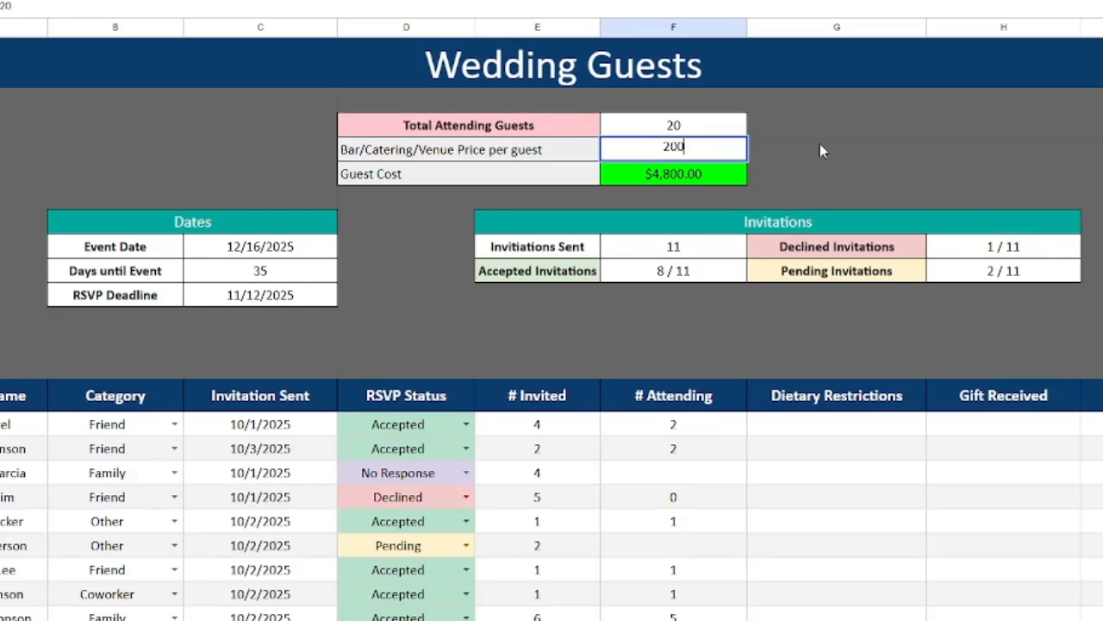
key("Return")
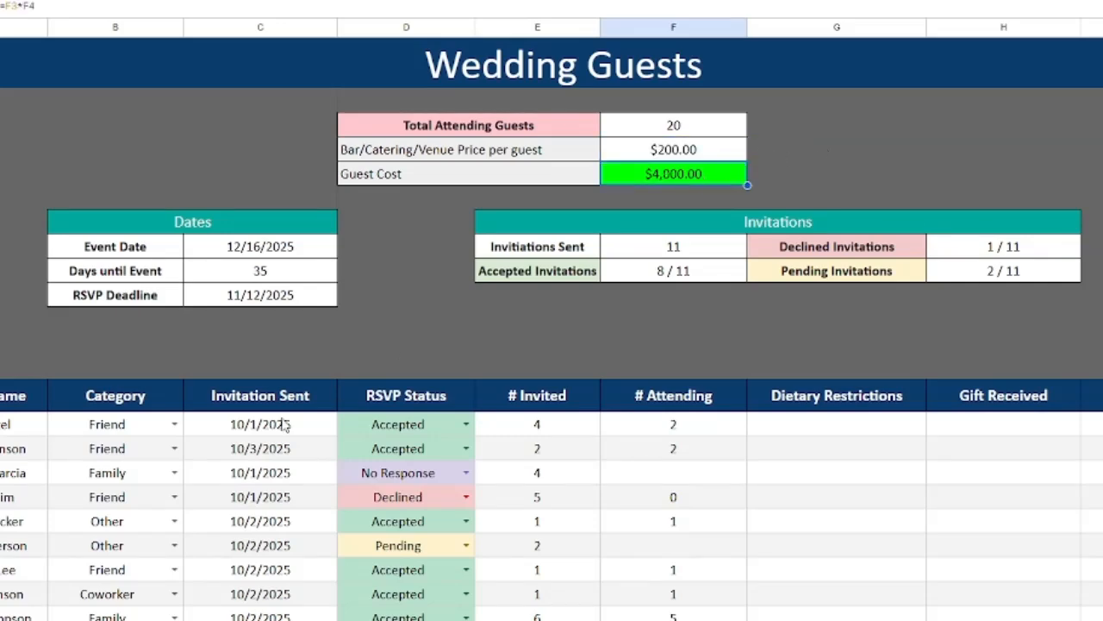
Set the Guests budget on the Budget sheet to $5,000.
left_click(98, 608)
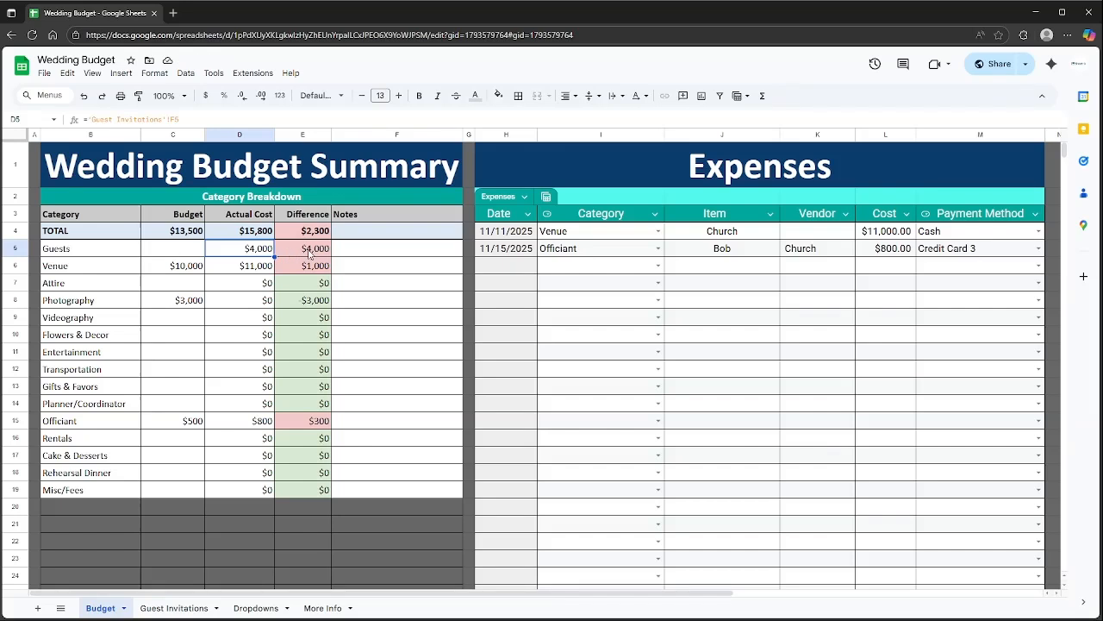
left_click(182, 256)
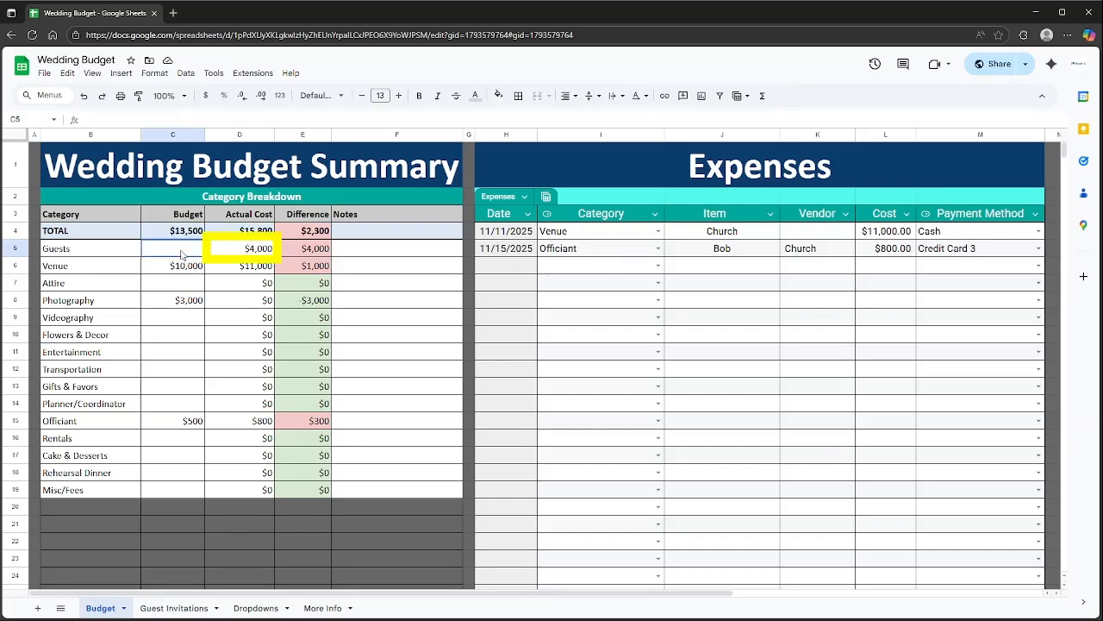
type("5000")
key("Return")
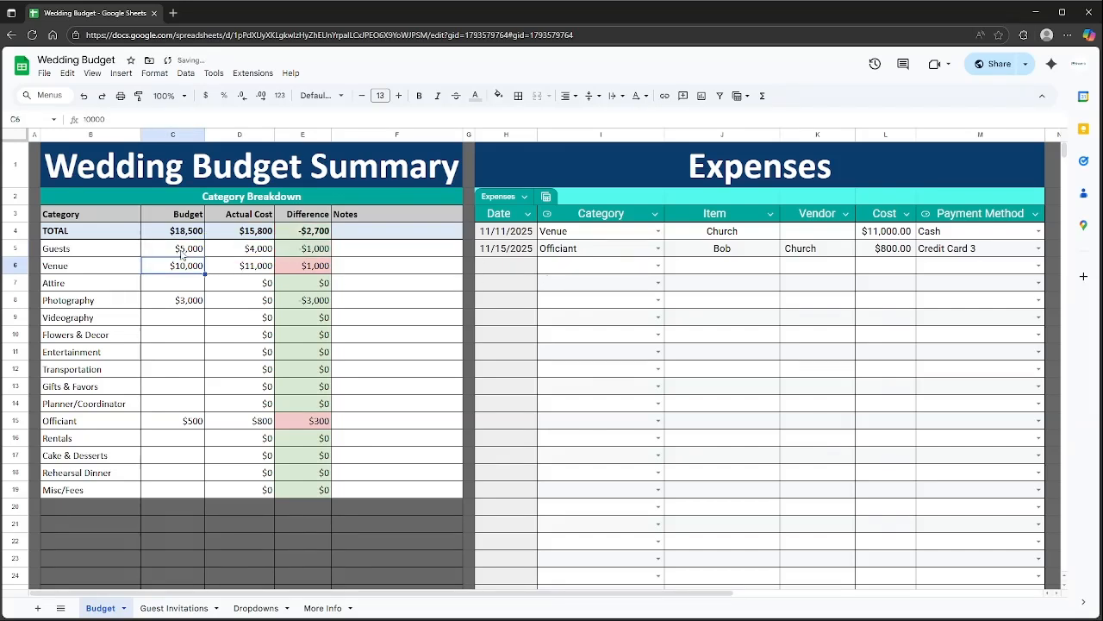
left_click(176, 607)
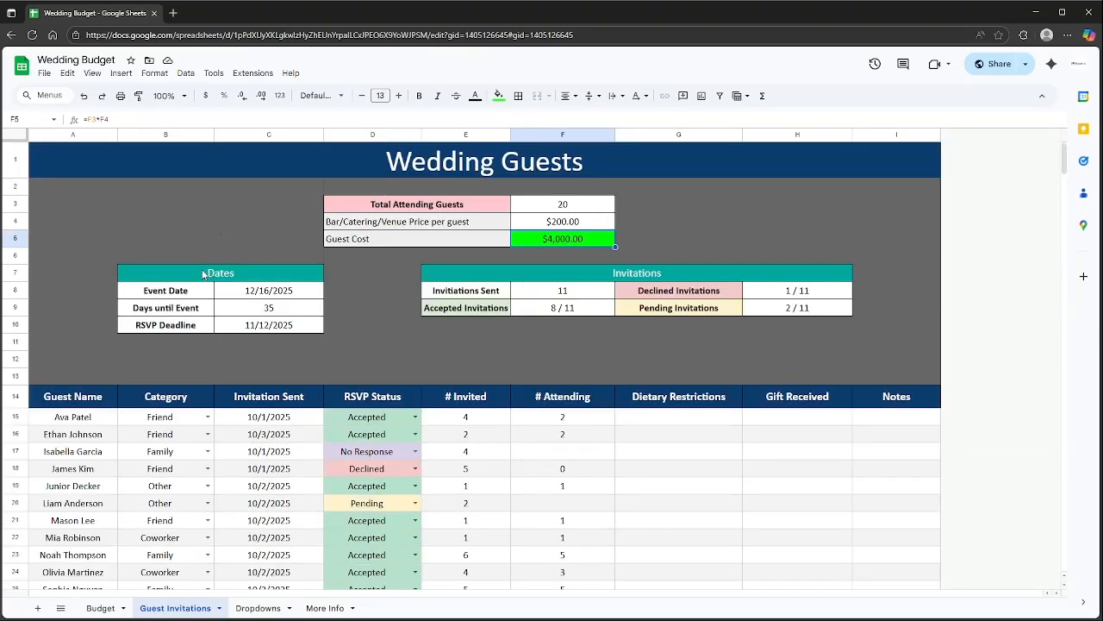
left_click_drag(202, 273, 226, 325)
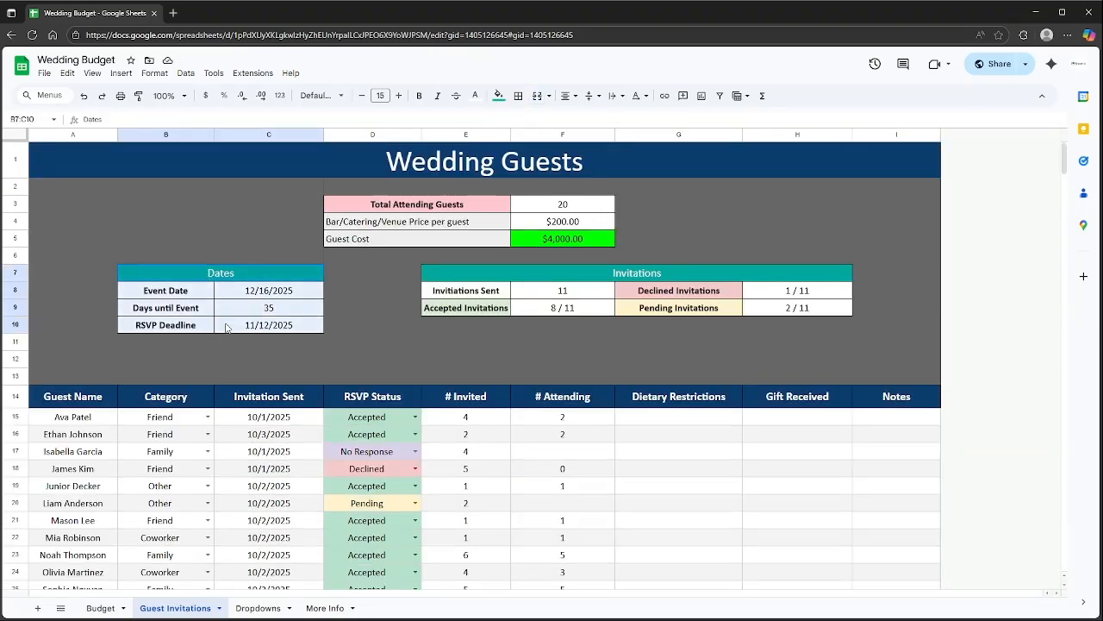
left_click(248, 321)
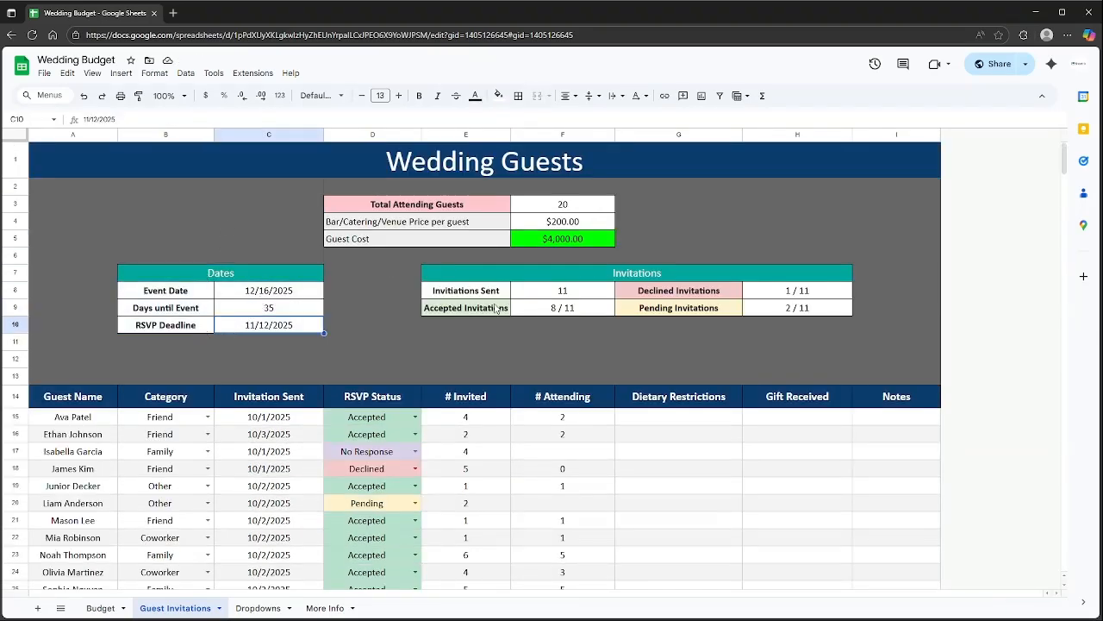
left_click(244, 296)
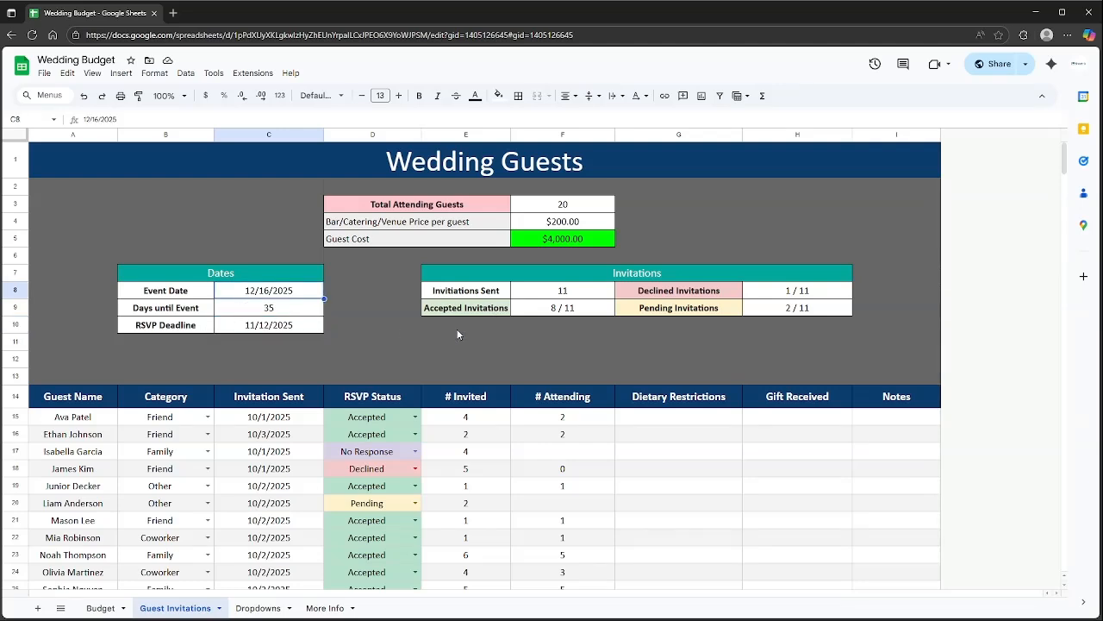
left_click(488, 279)
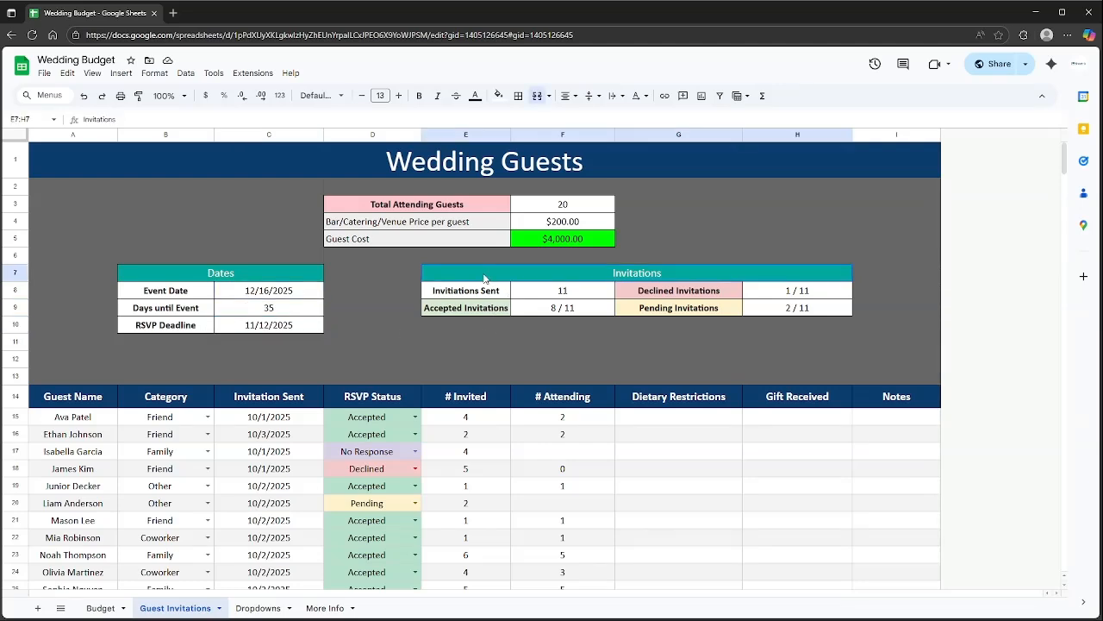
left_click(572, 297)
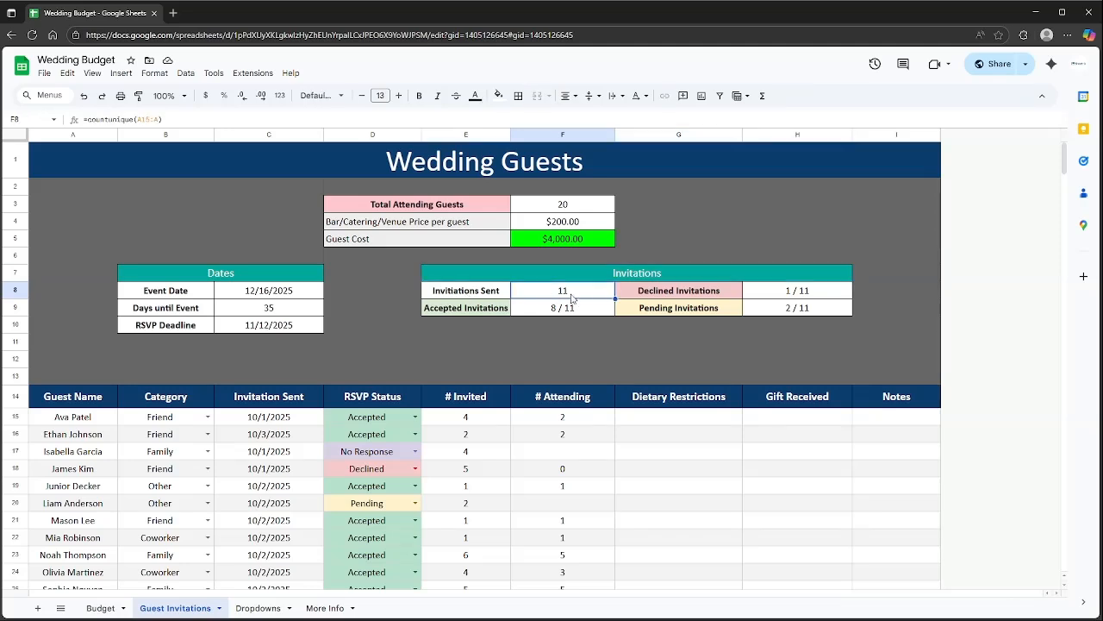
left_click(551, 311)
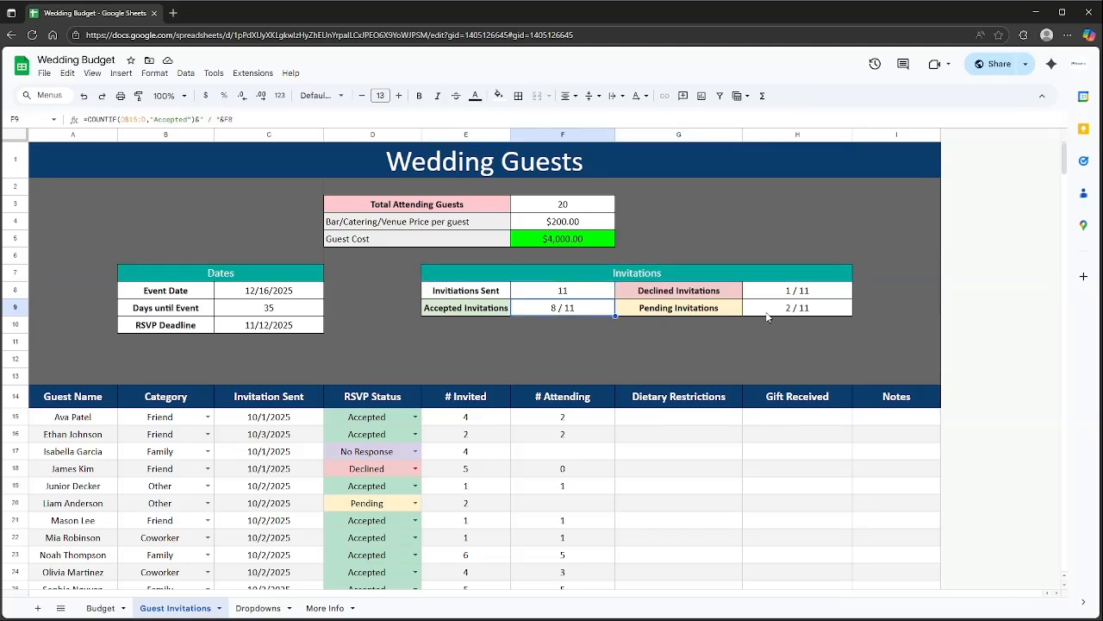
left_click_drag(782, 310, 694, 307)
left_click_drag(768, 294, 696, 295)
left_click(678, 319)
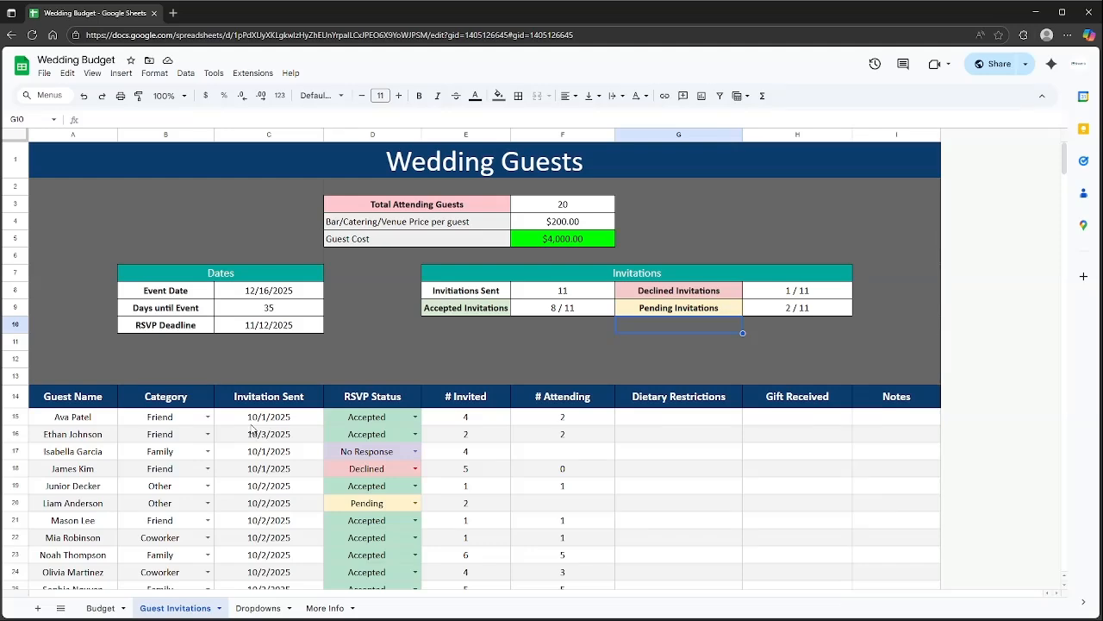
scroll(253, 429, "down", 2)
Add a new guest row with the guest's name and category Coworker.
left_click(95, 491)
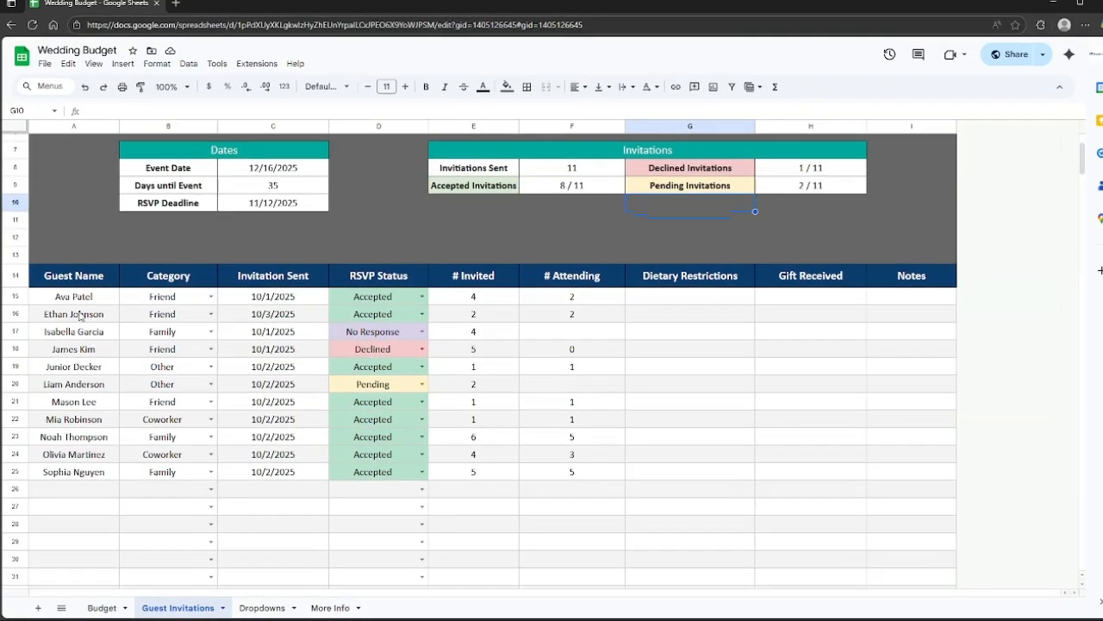
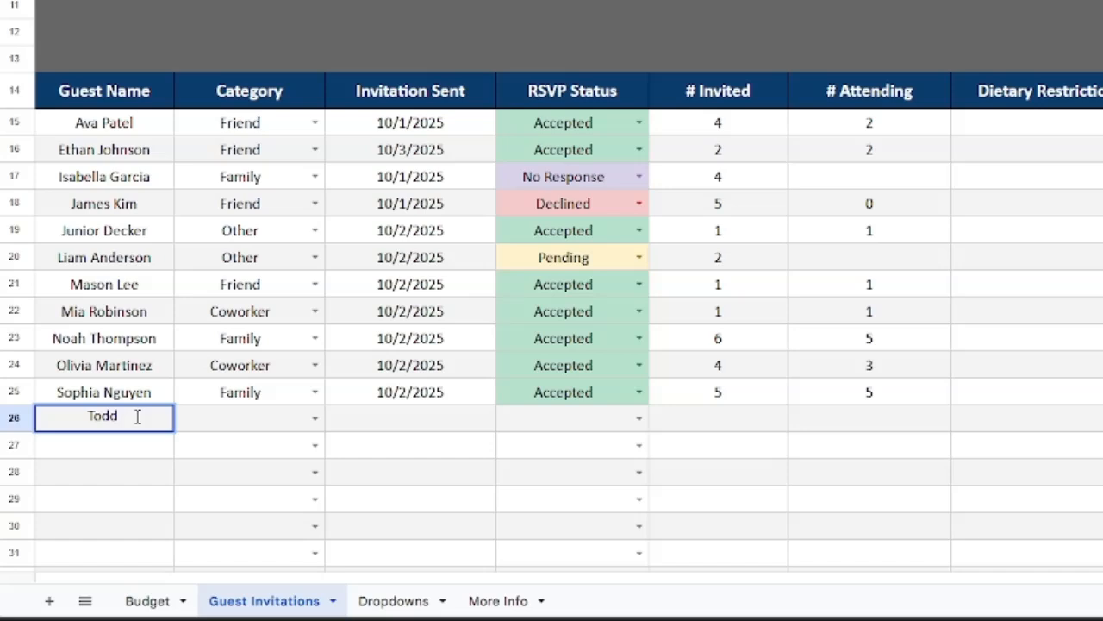
key("Return")
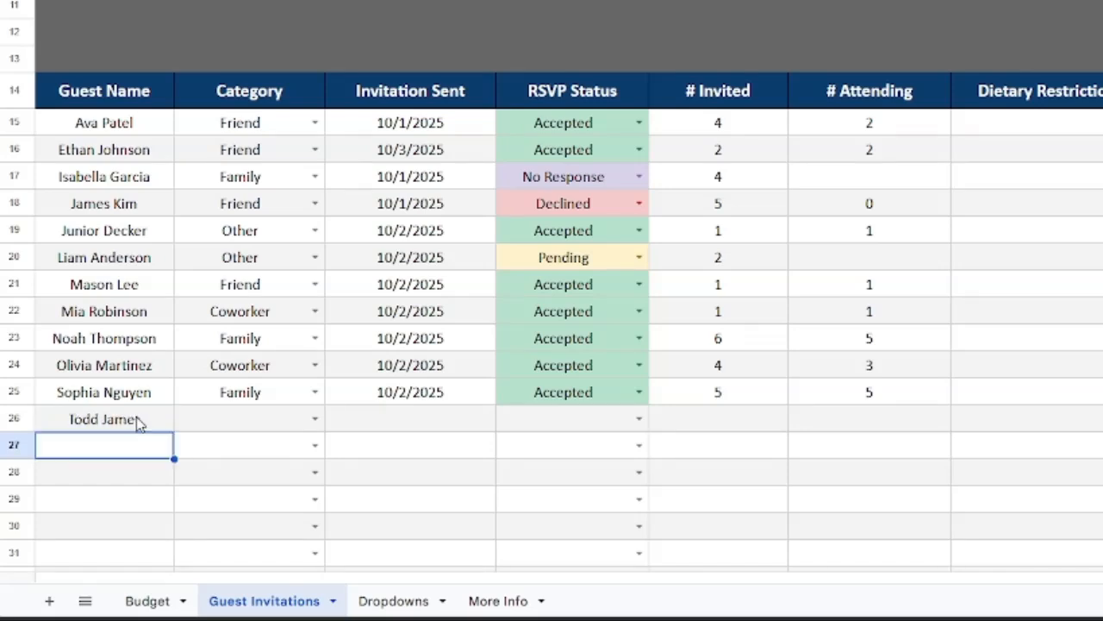
key("Up")
key("Right")
key("Return")
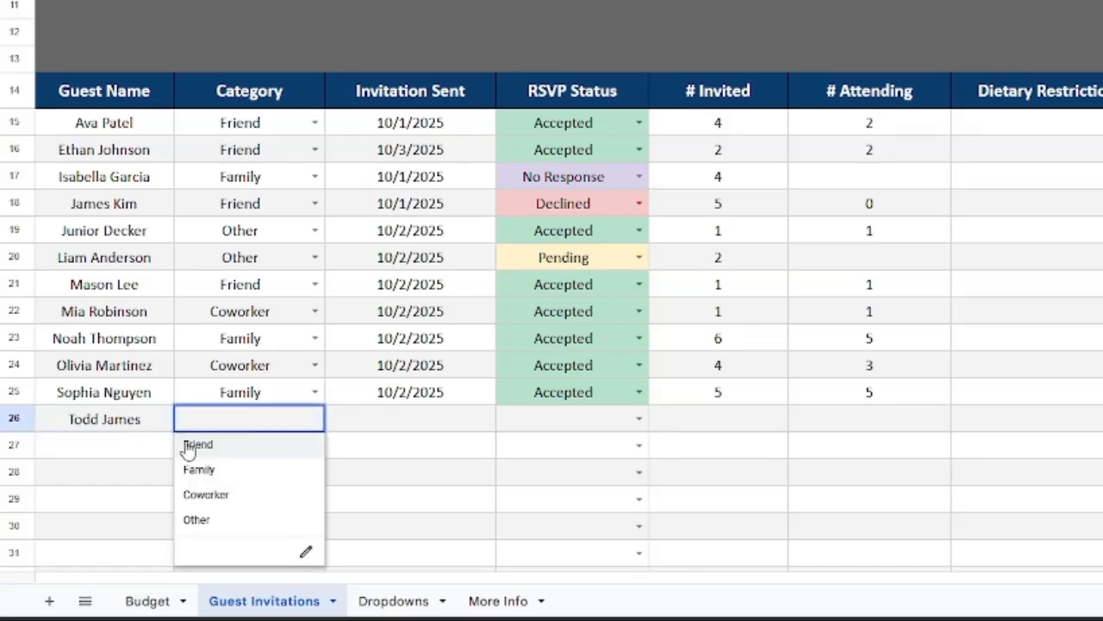
left_click(224, 496)
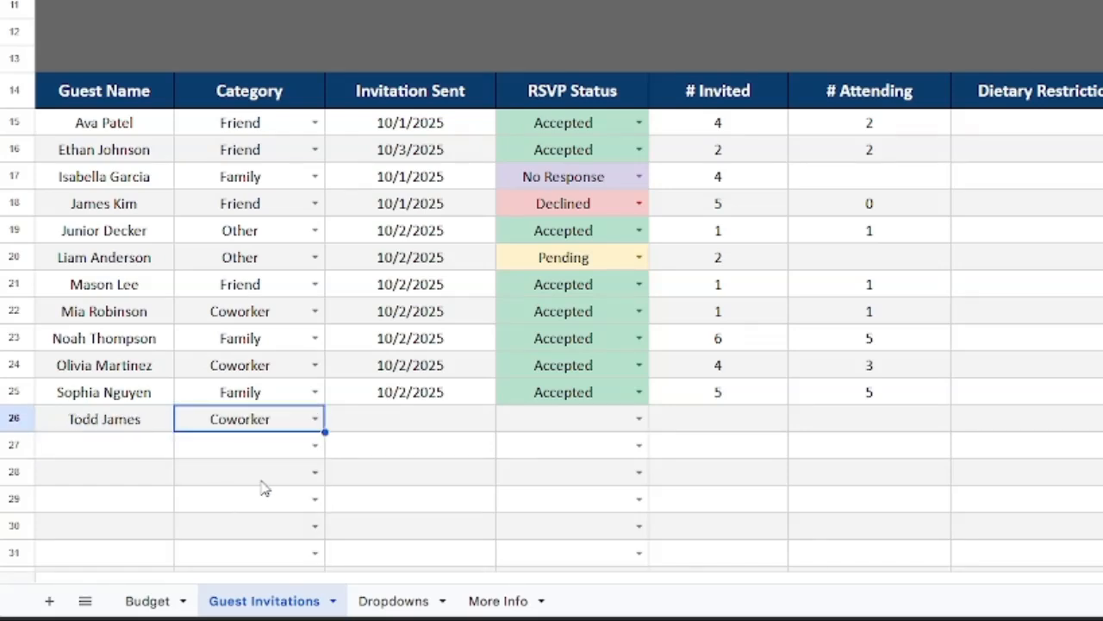
Record invitation sent 10/31/2025 and RSVP status Accepted for the new guest.
left_click(416, 424)
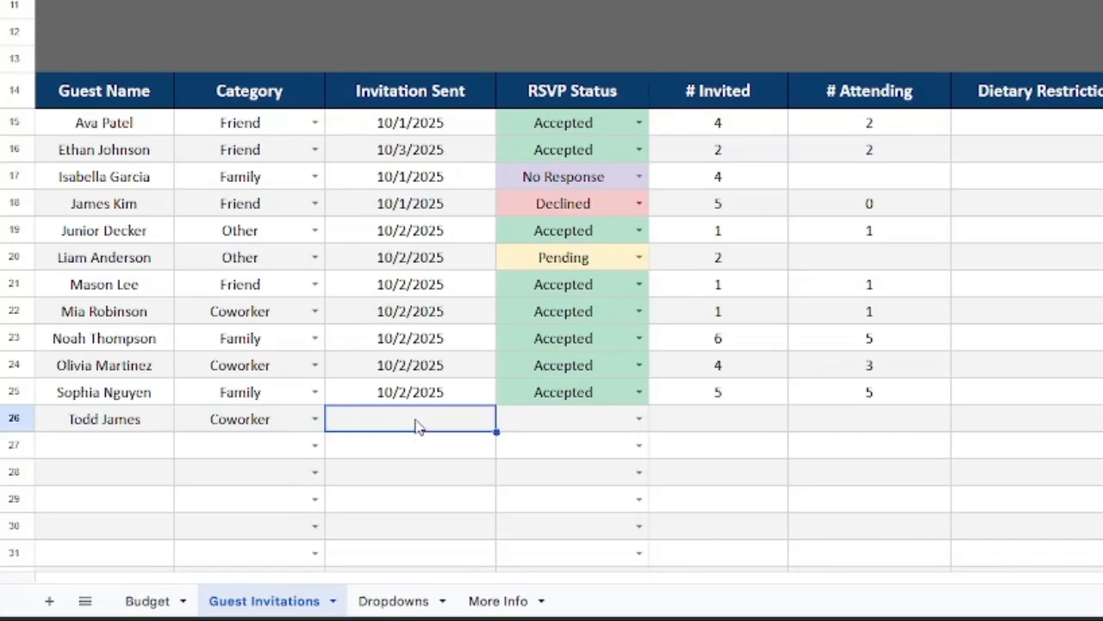
type("10/31/2025")
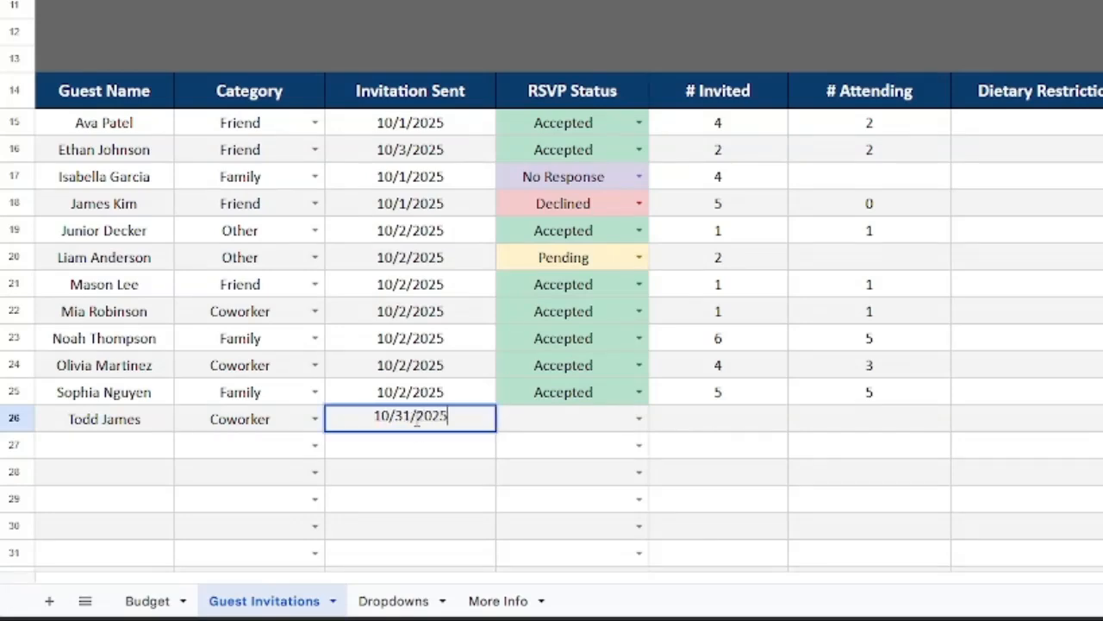
key("Return")
key("Up")
key("Right")
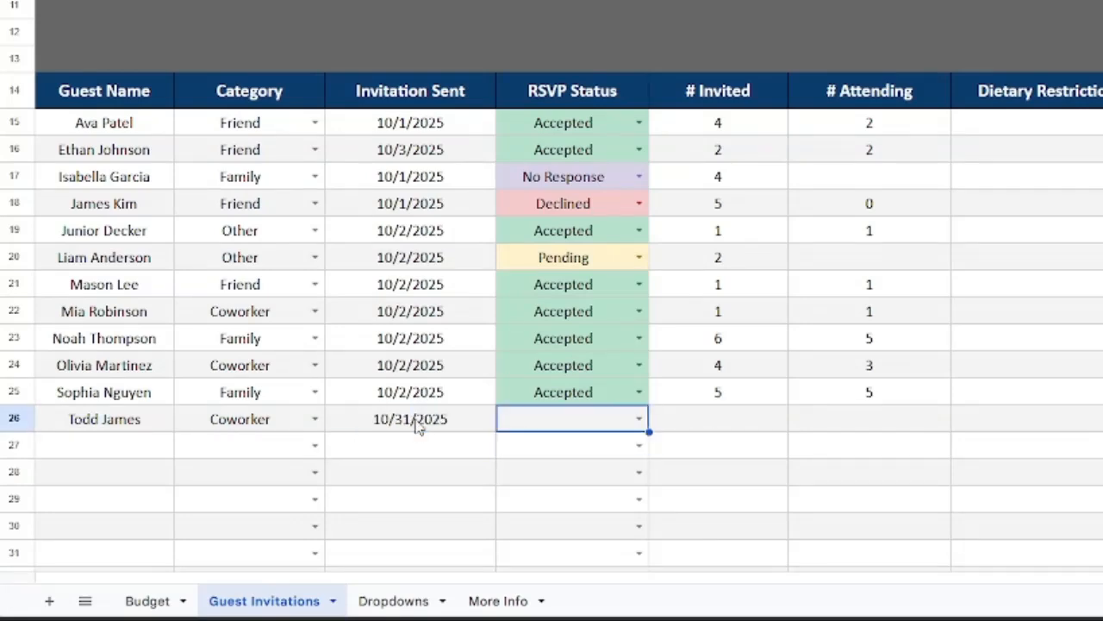
key("Return")
key("Down")
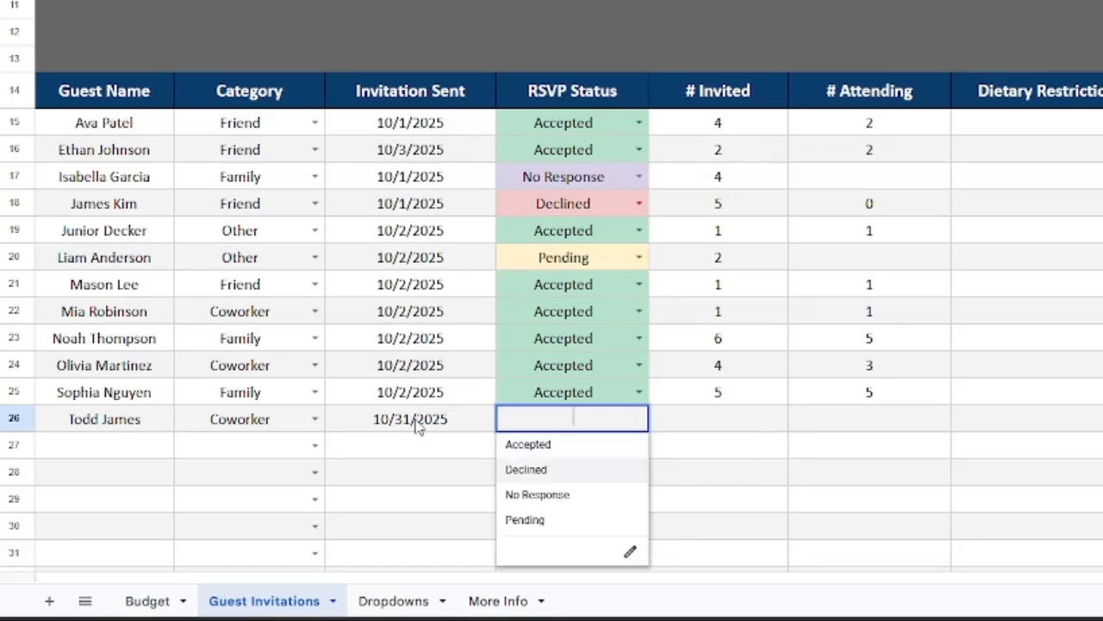
key("Up")
key("Return")
Enter 5 invited and 5 attending for the new guest.
key("Up")
key("Right")
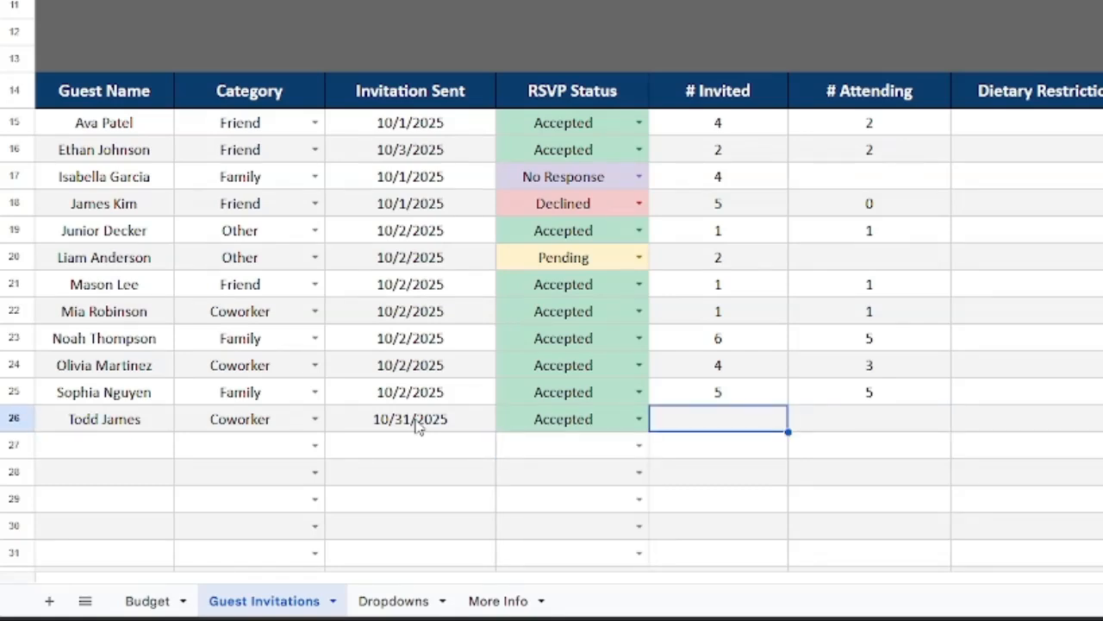
type("5")
key("Return")
key("Up")
key("Right")
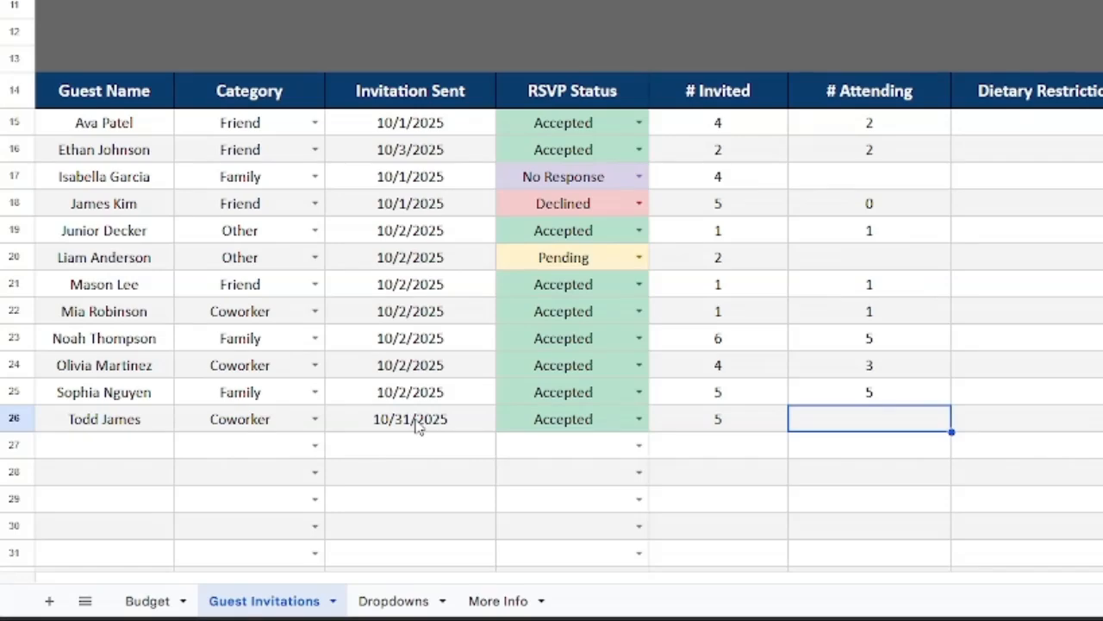
key("Down")
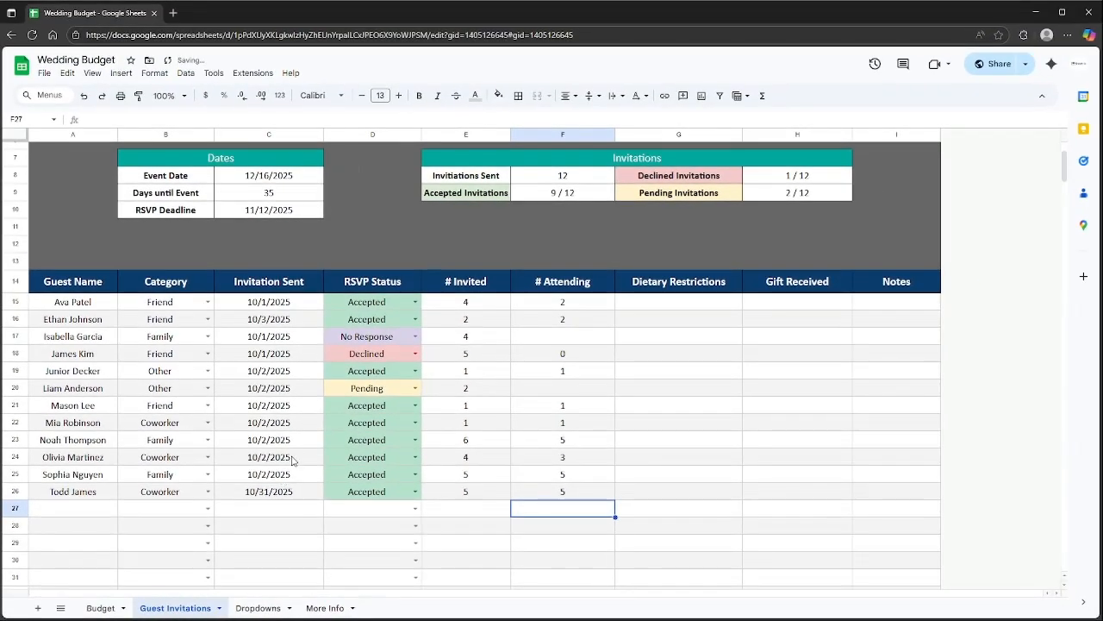
Check the updated Total Attending Guests and Guest Cost formulas and the Guests budget versus actual.
scroll(456, 431, "up", 2)
left_click(549, 215)
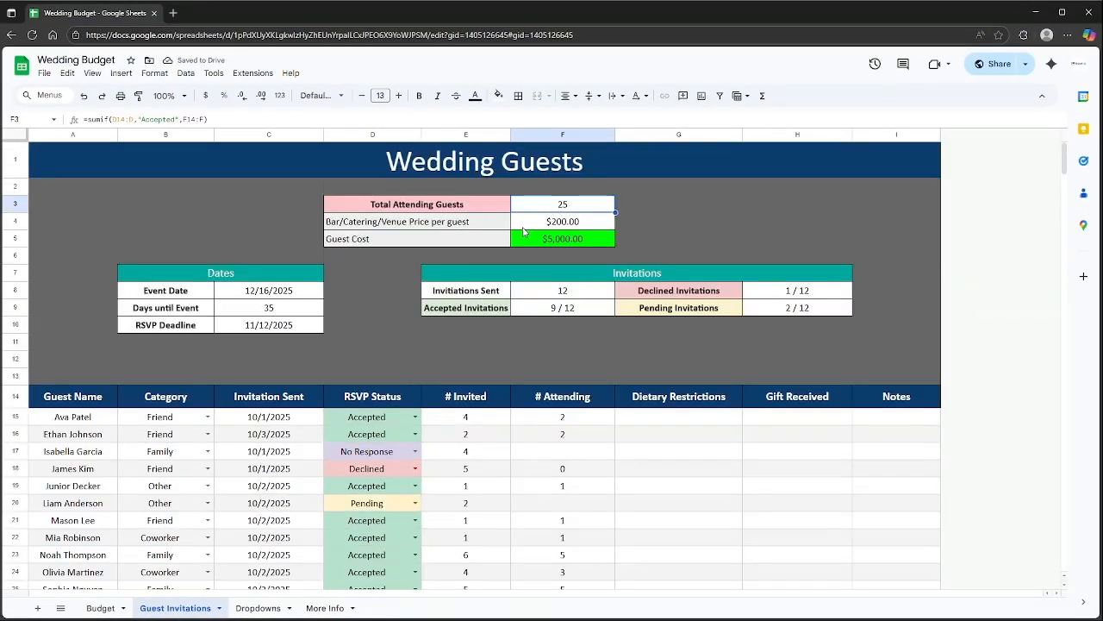
left_click(576, 242)
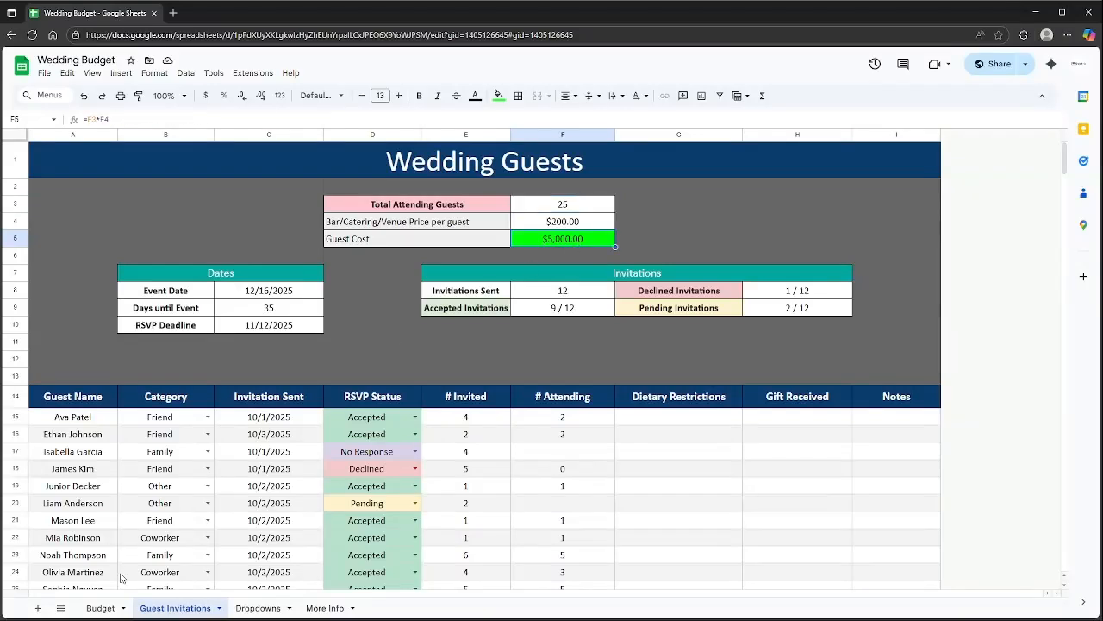
left_click(100, 608)
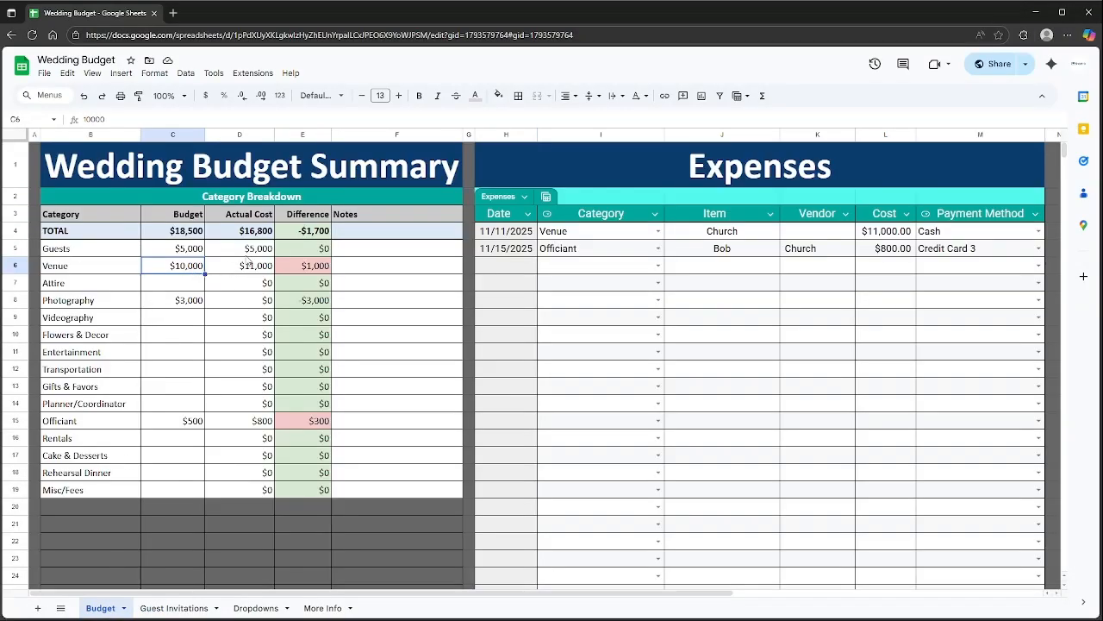
left_click_drag(250, 259, 168, 257)
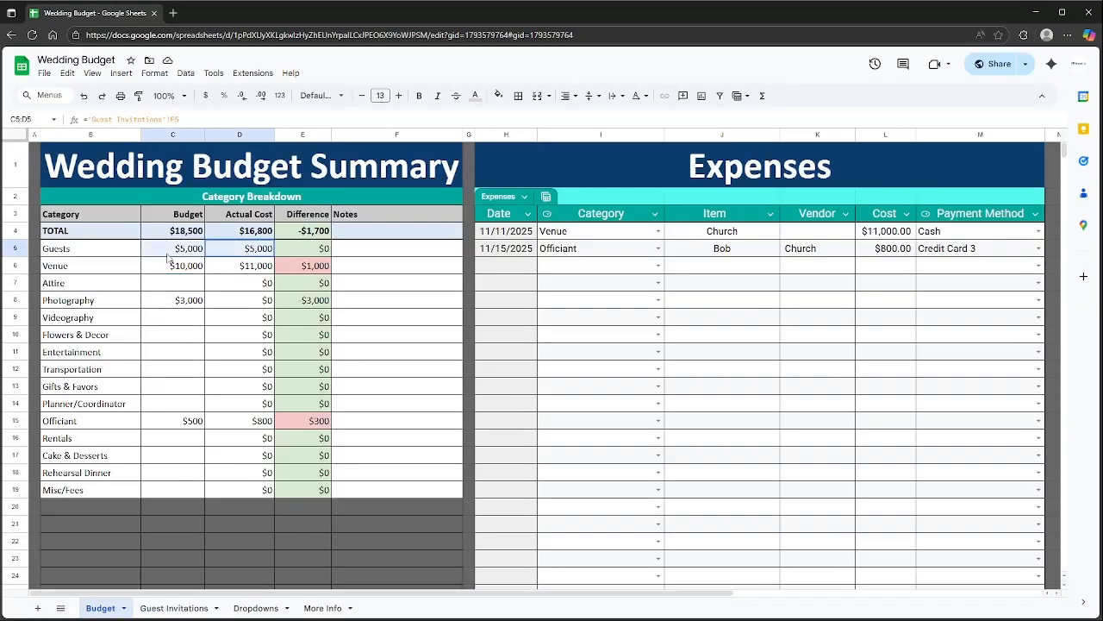
left_click(164, 607)
Enter Vegetarian for the newest guest, then No Pork and Gluten Free for the first two guests.
scroll(630, 448, "down", 2)
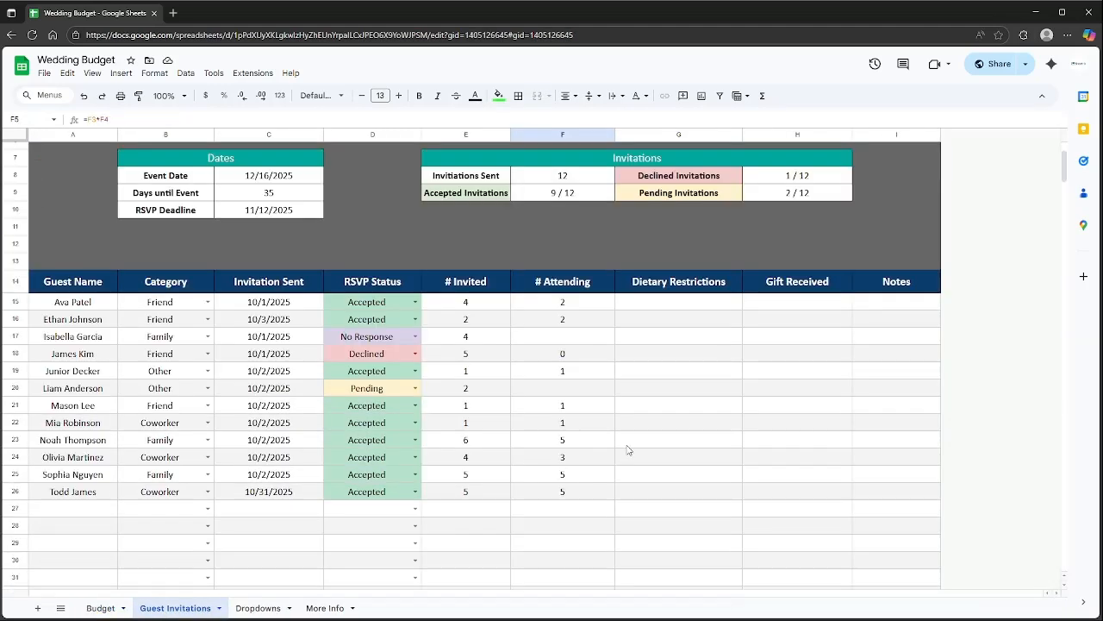
left_click(676, 491)
type("Vegetarian")
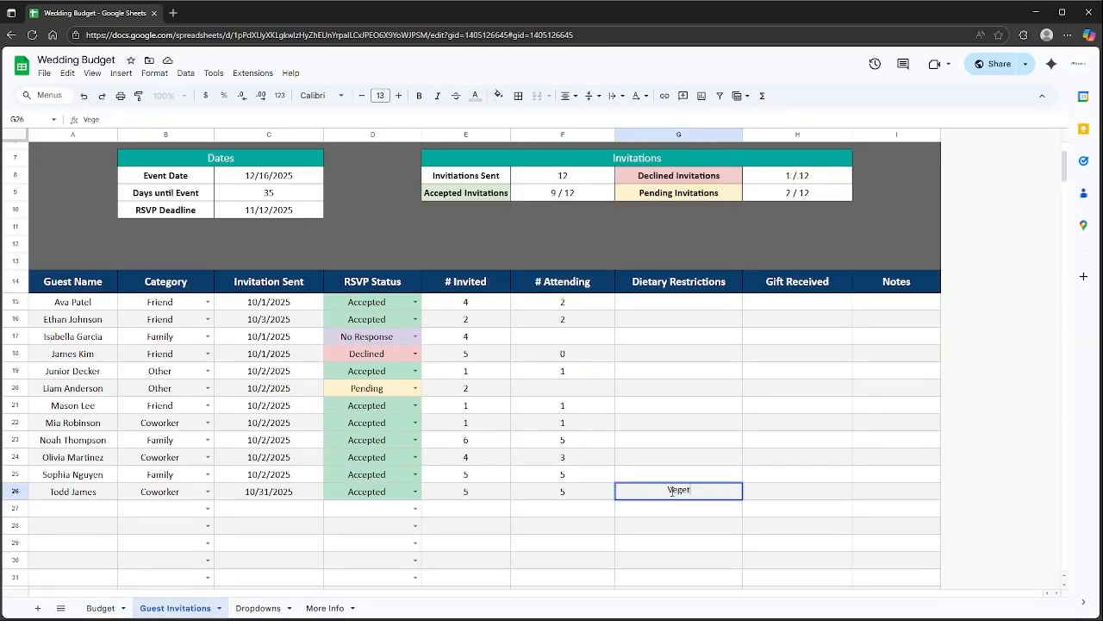
key("Return")
key("Up")
key("Up")
key("Up")
key("Up")
key("Up")
key("Up")
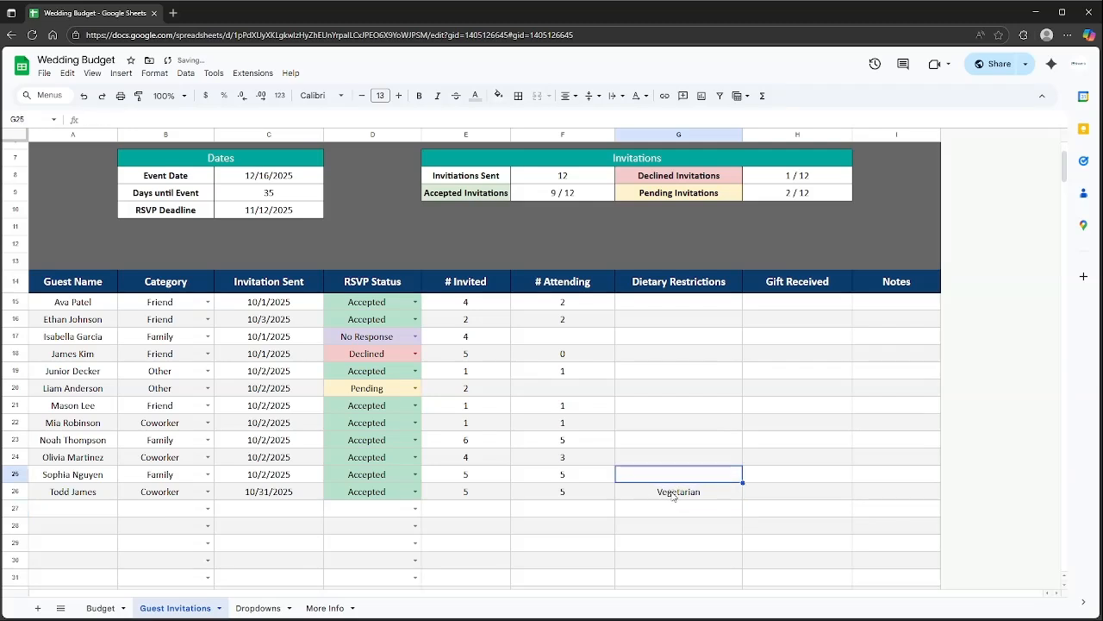
key("Up")
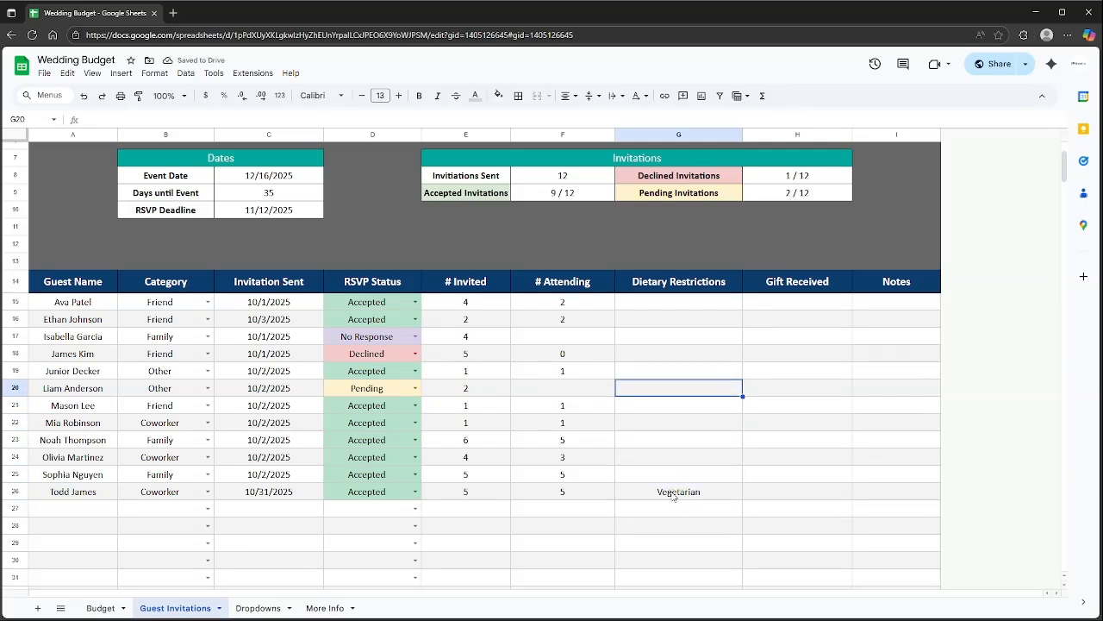
key("Up")
key("Up")
key("Up")
key("Up")
key("Up")
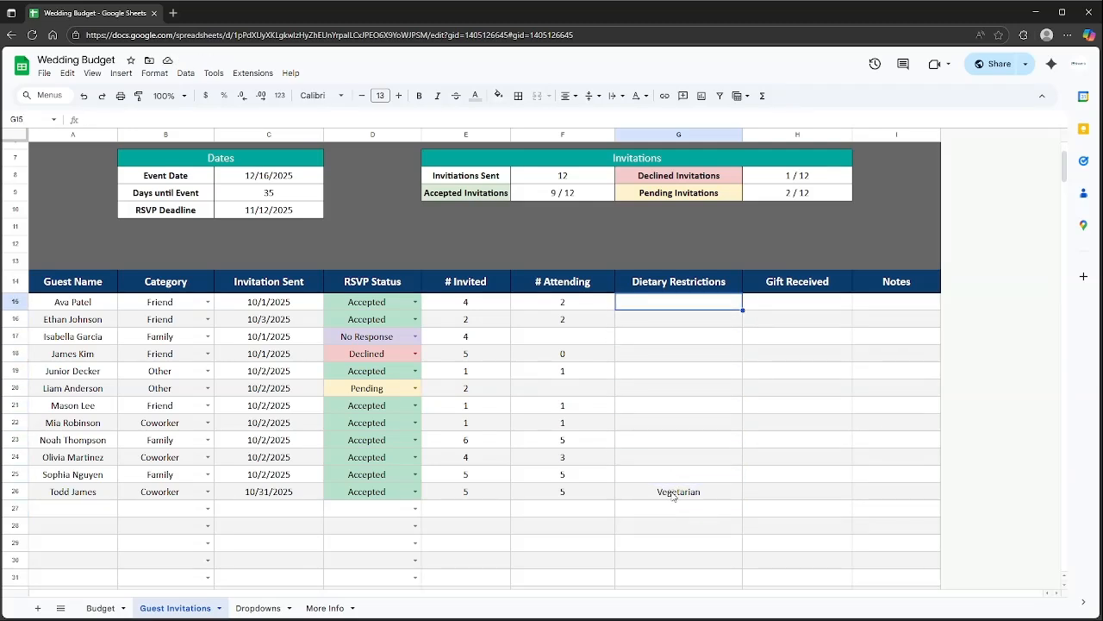
type("No Pork")
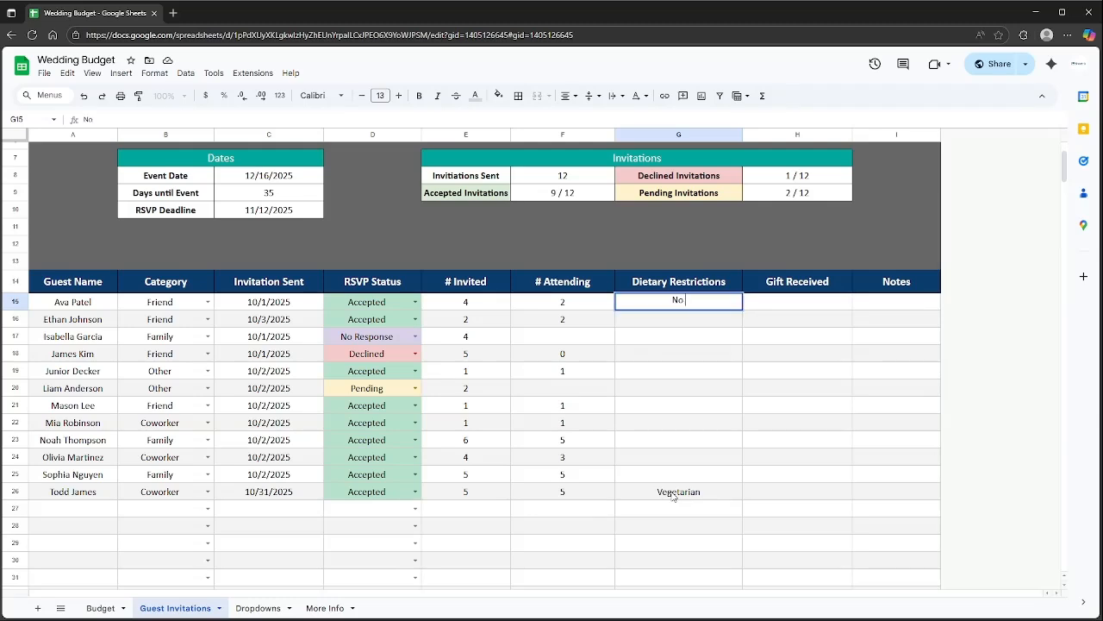
key("Return")
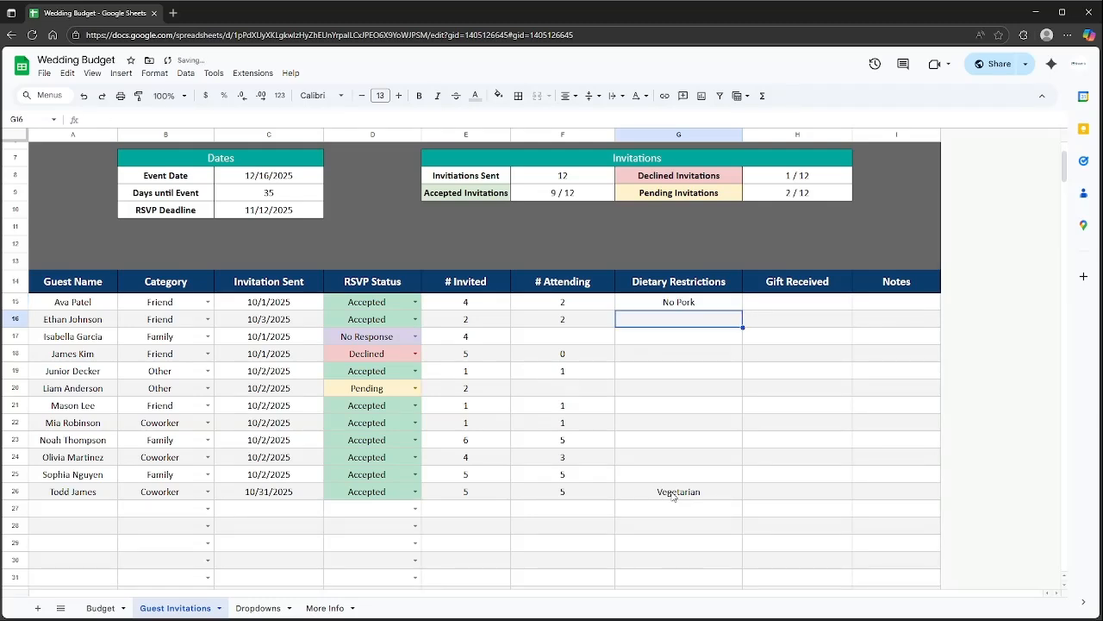
type("Gl")
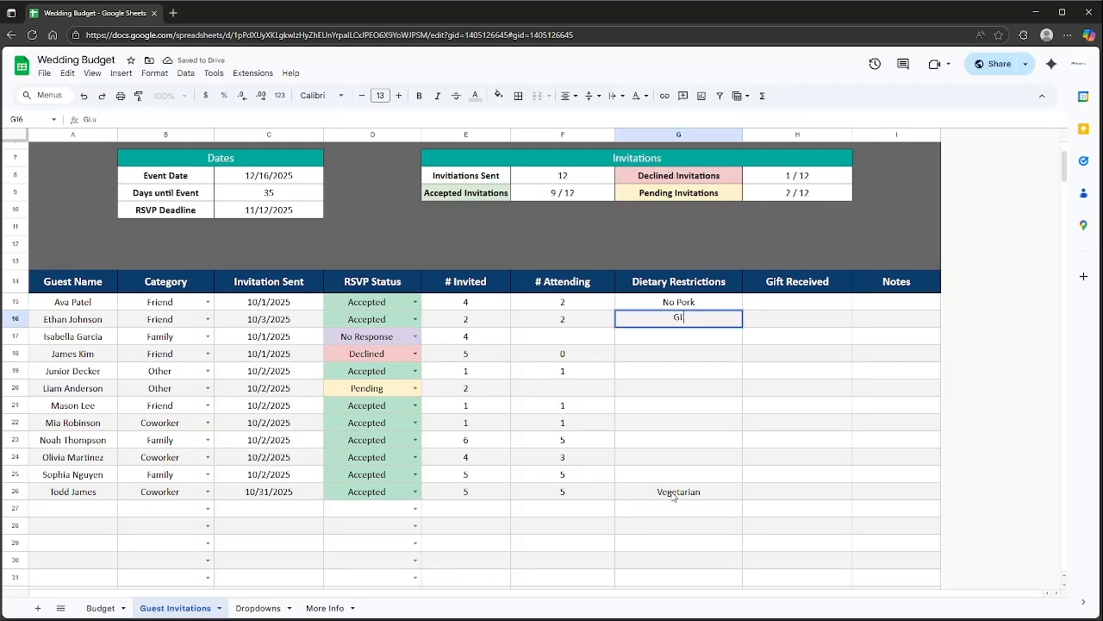
type("uten Free")
key("Return")
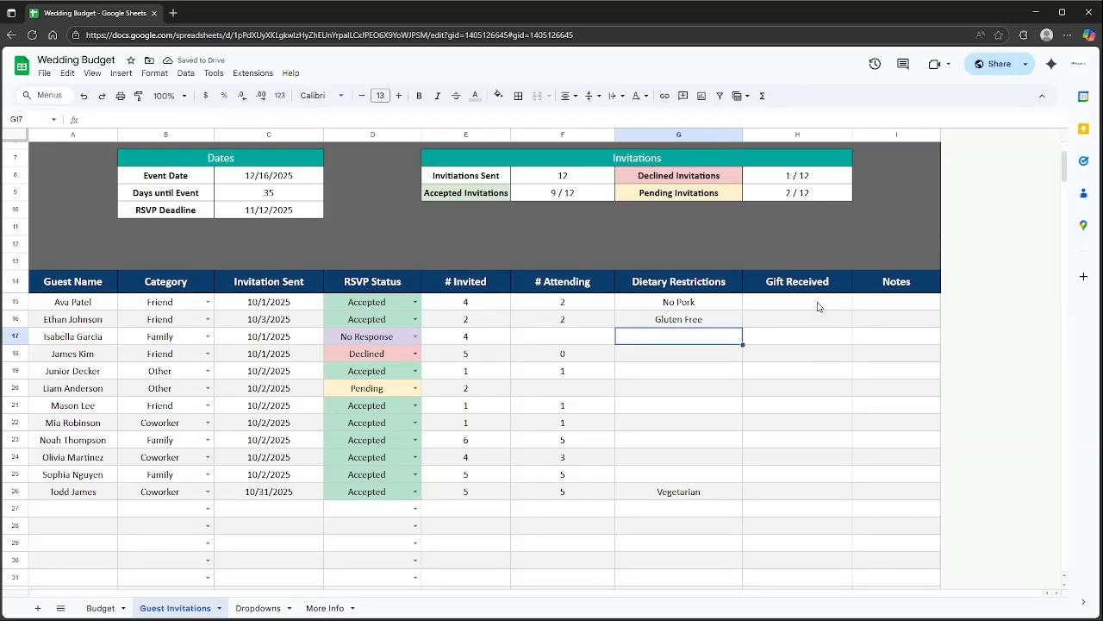
left_click(803, 301)
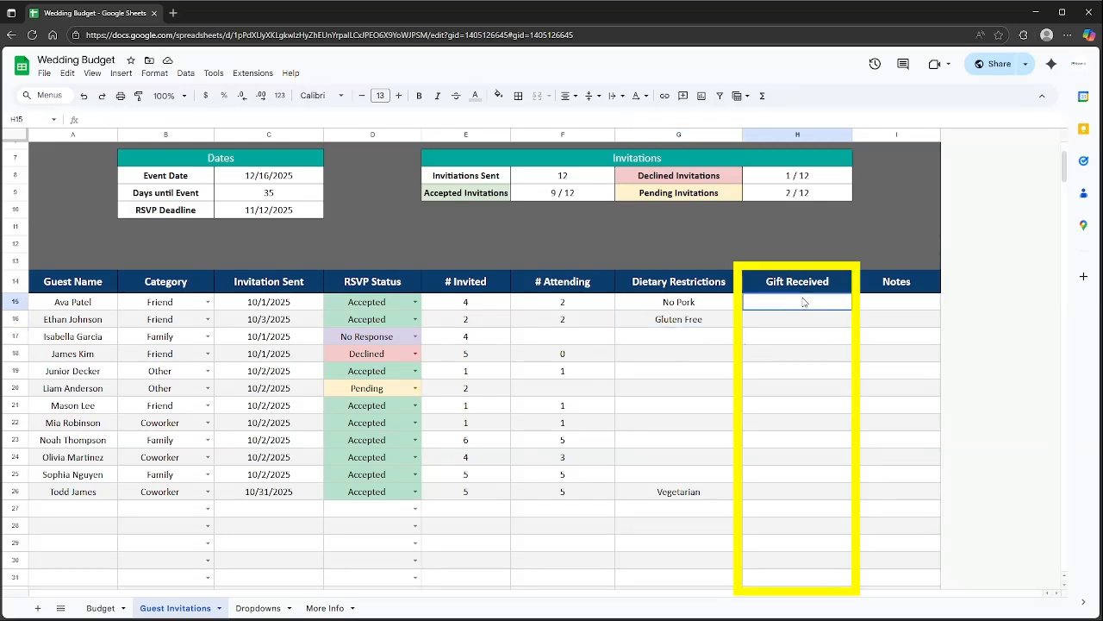
Log gifts of '200 dollar' and 'Toaster' for the first two guests.
left_click_drag(803, 301, 785, 498)
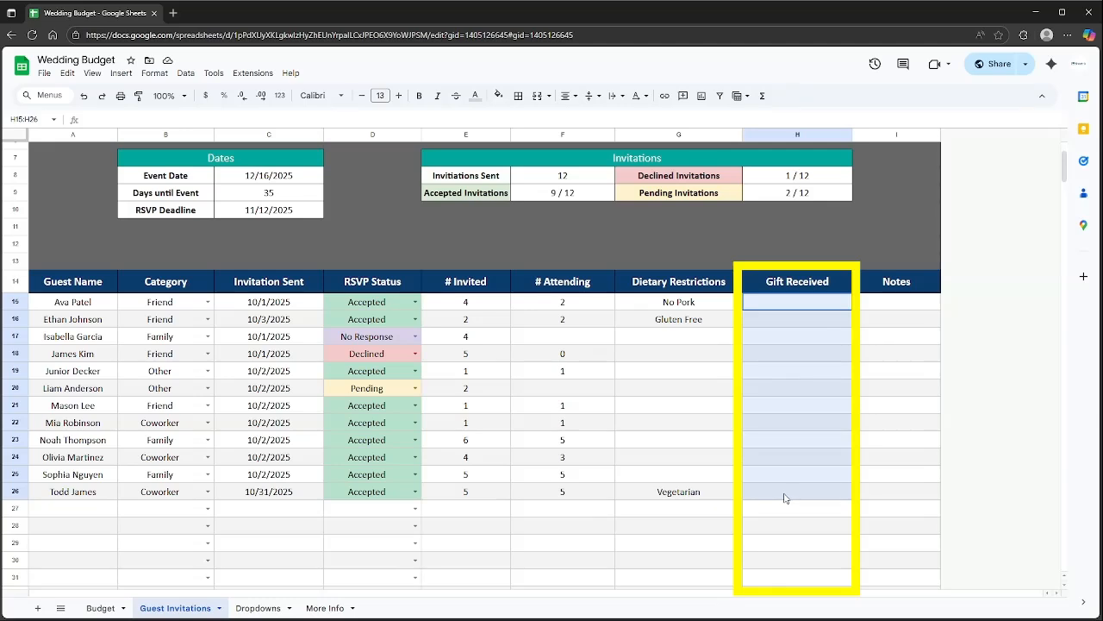
left_click(793, 394)
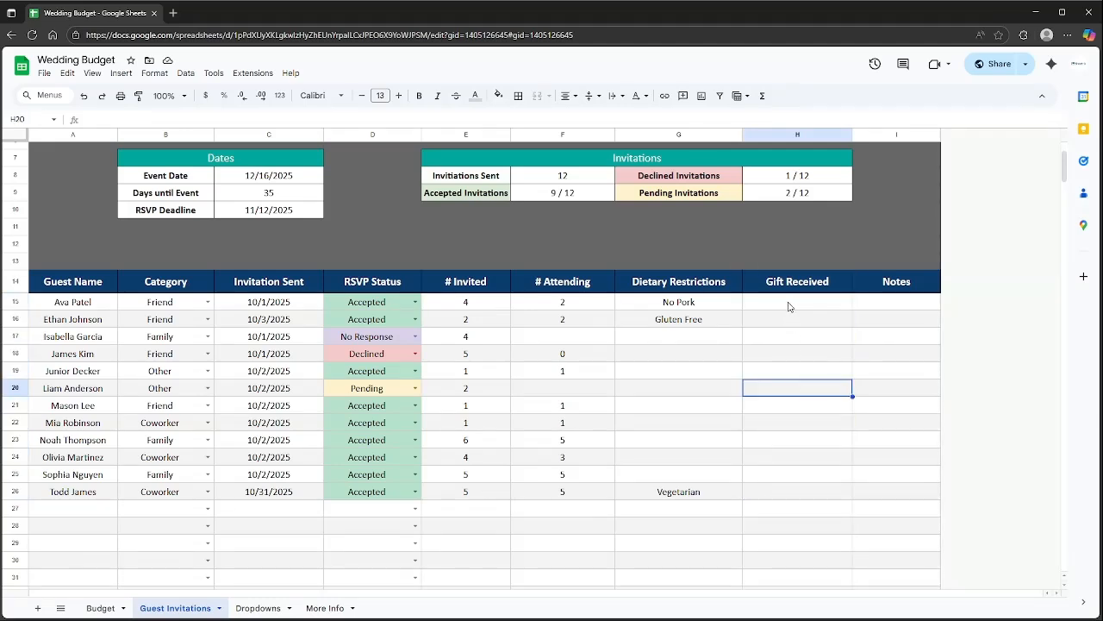
left_click(804, 307)
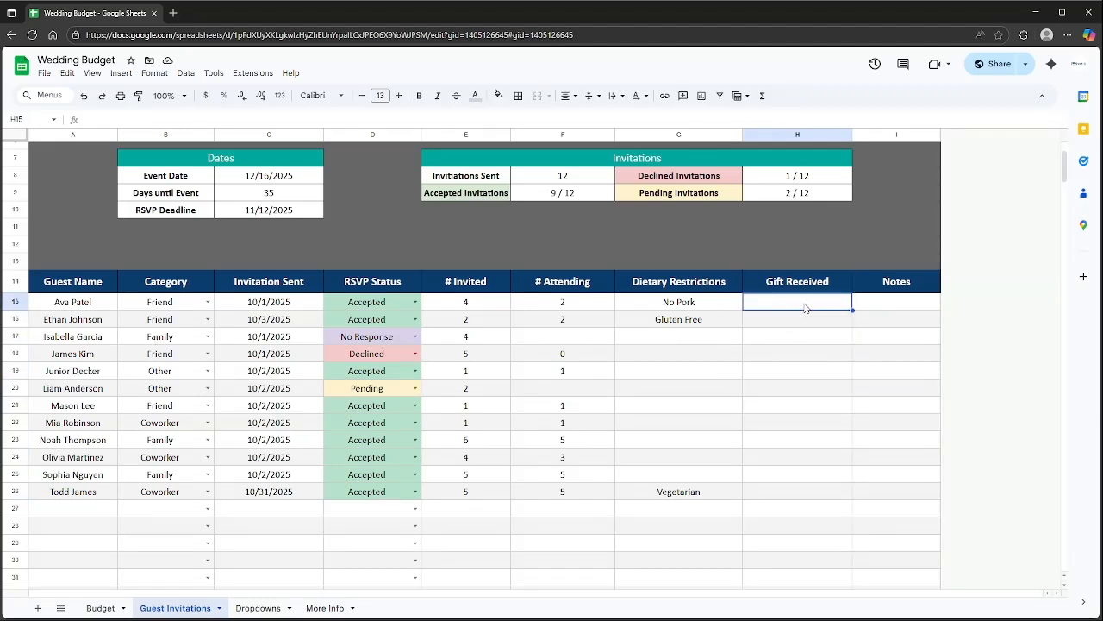
type("200")
key("Return")
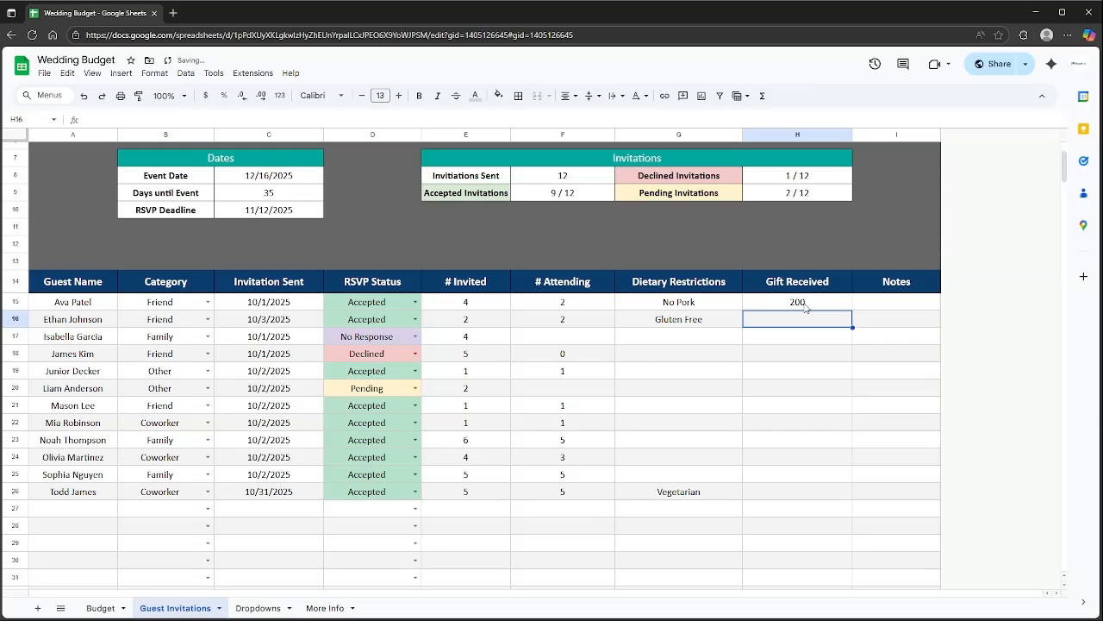
double_click(804, 303)
type("dollar")
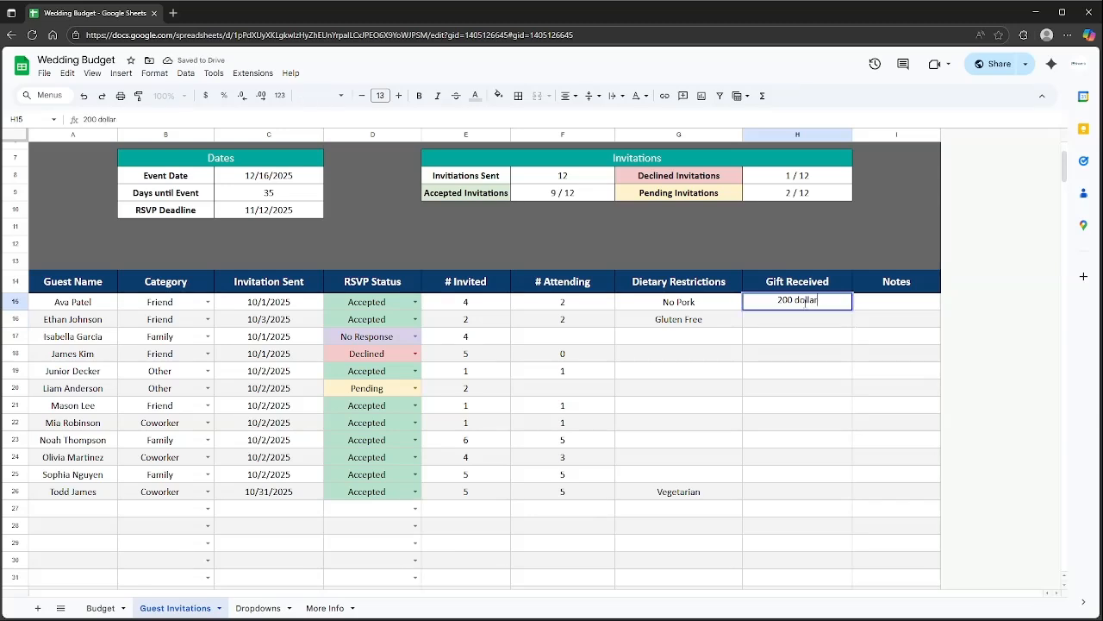
key("Return")
type("Toaster")
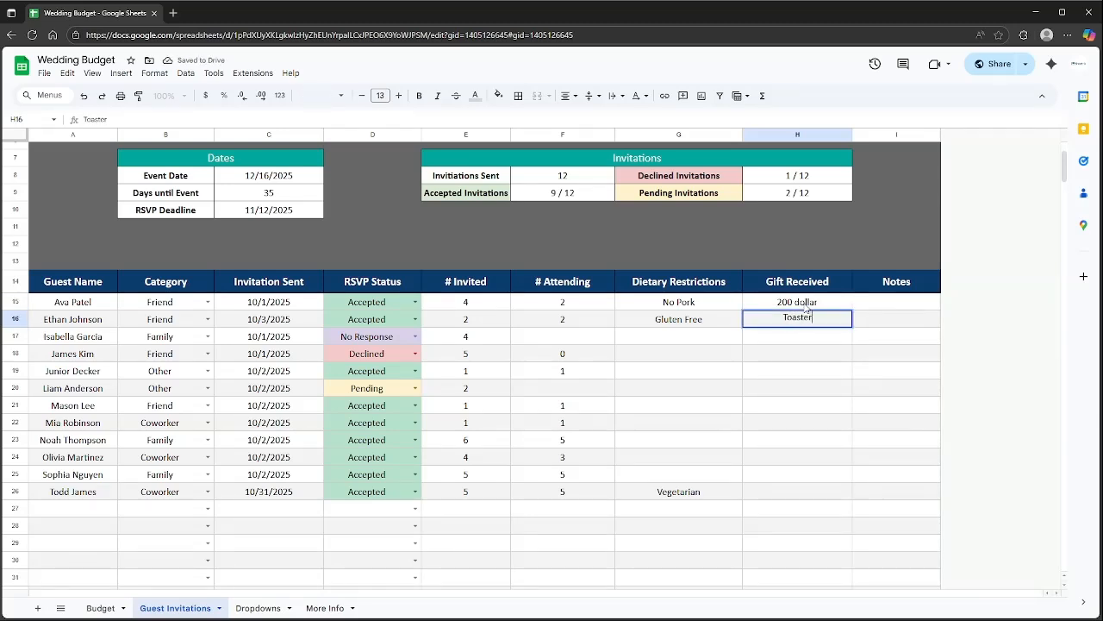
key("Return")
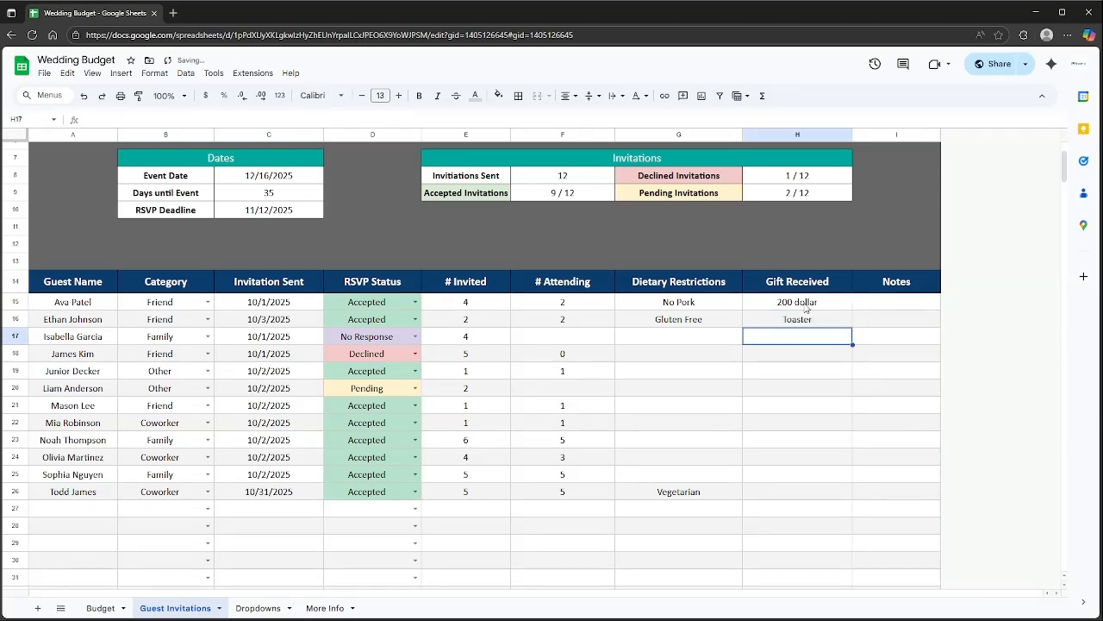
Add 'Sit with' seating notes in rows 19 and 23 and widen the Notes column.
left_click(870, 338)
left_click(883, 414)
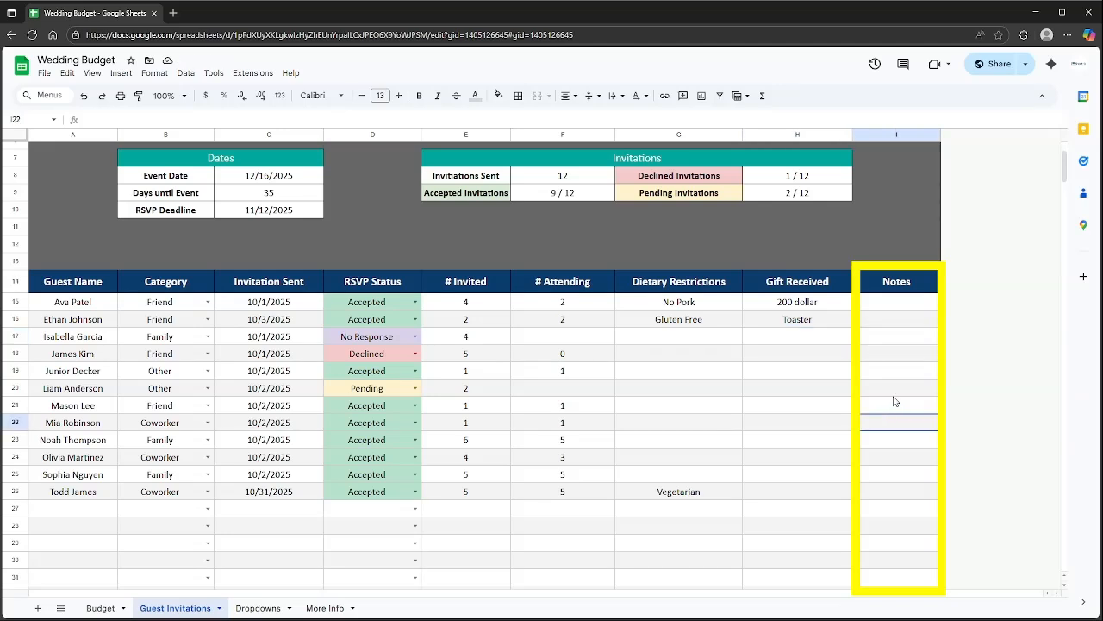
left_click(885, 371)
type("Si")
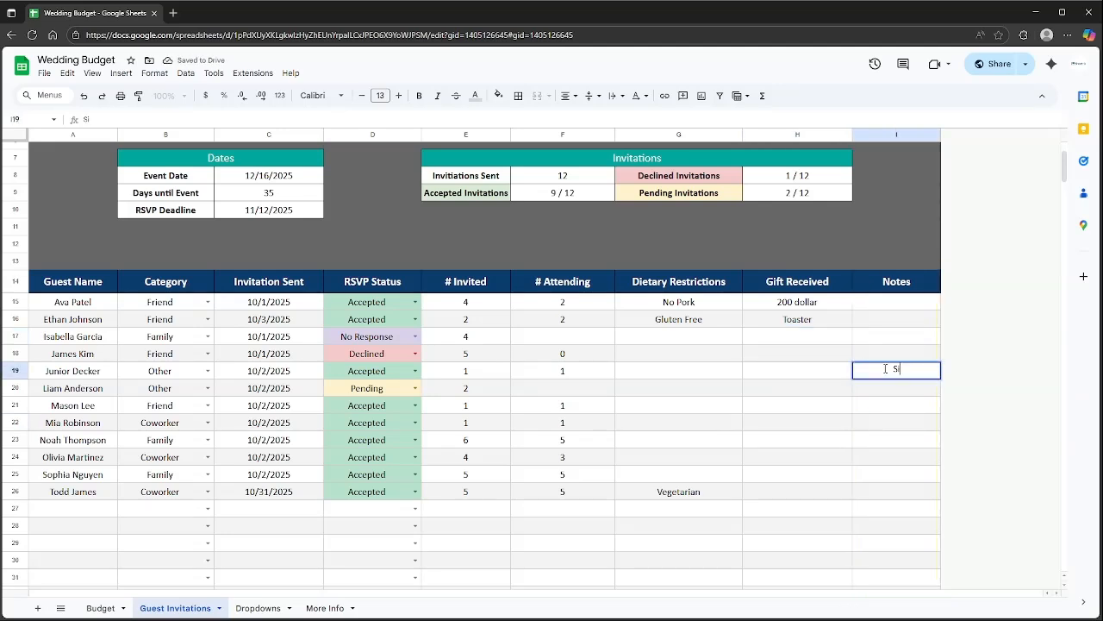
type("t with Noah")
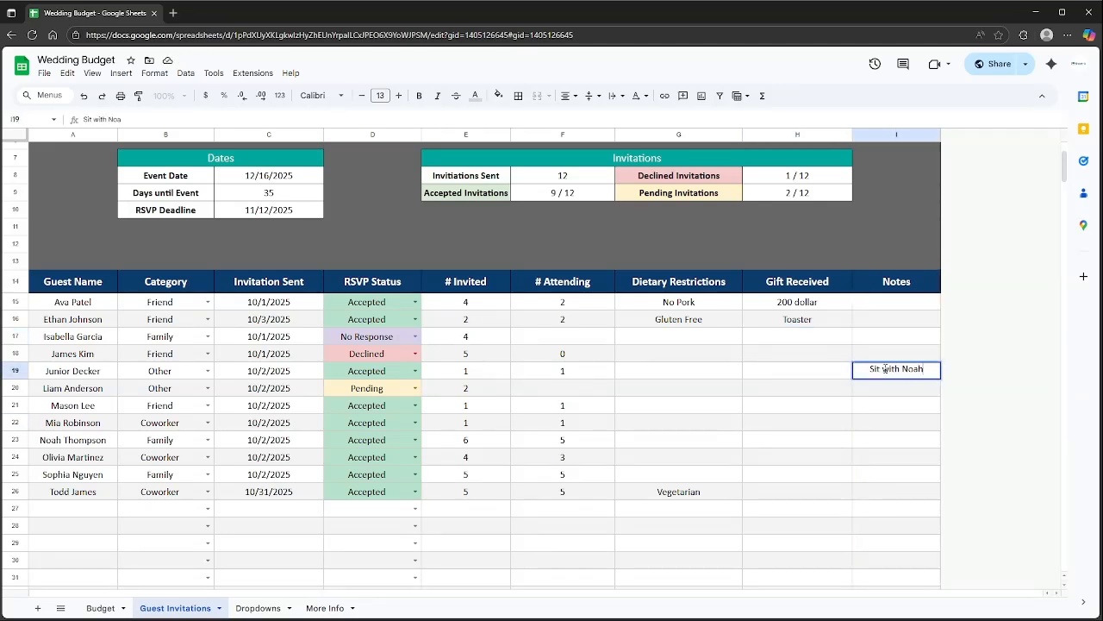
key("Return")
left_click(900, 441)
type("Sit")
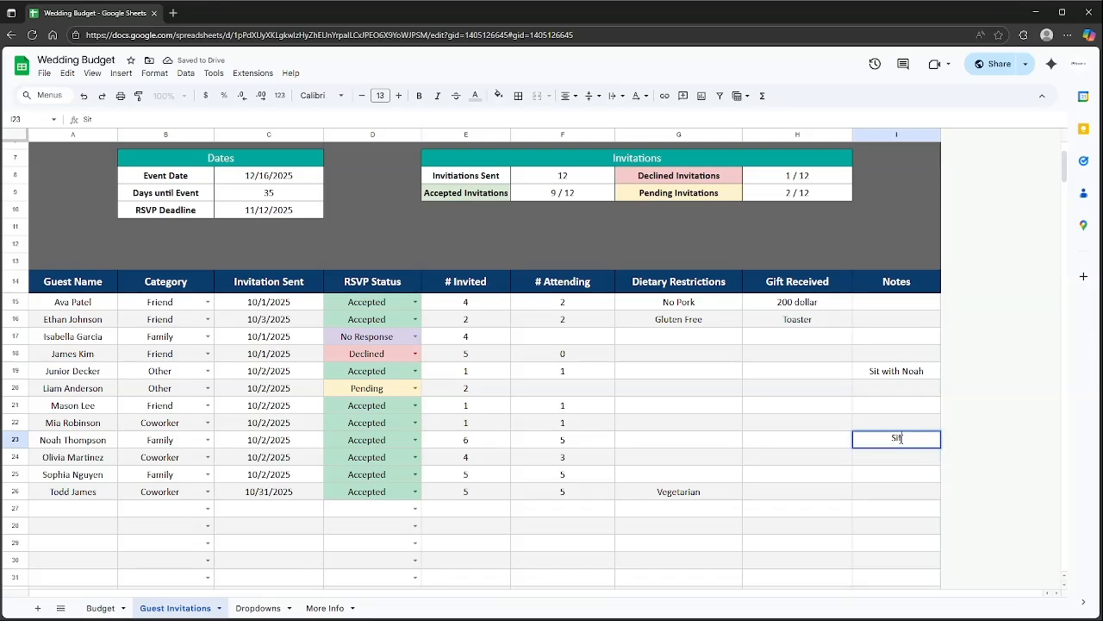
type(" with Junior")
key("Return")
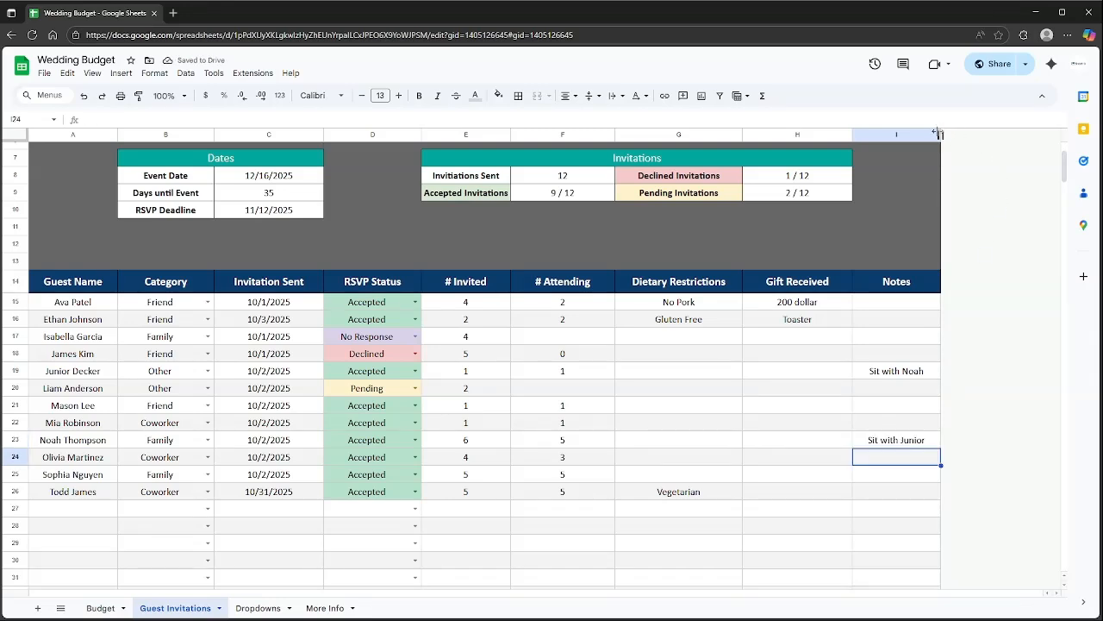
left_click_drag(941, 134, 1033, 134)
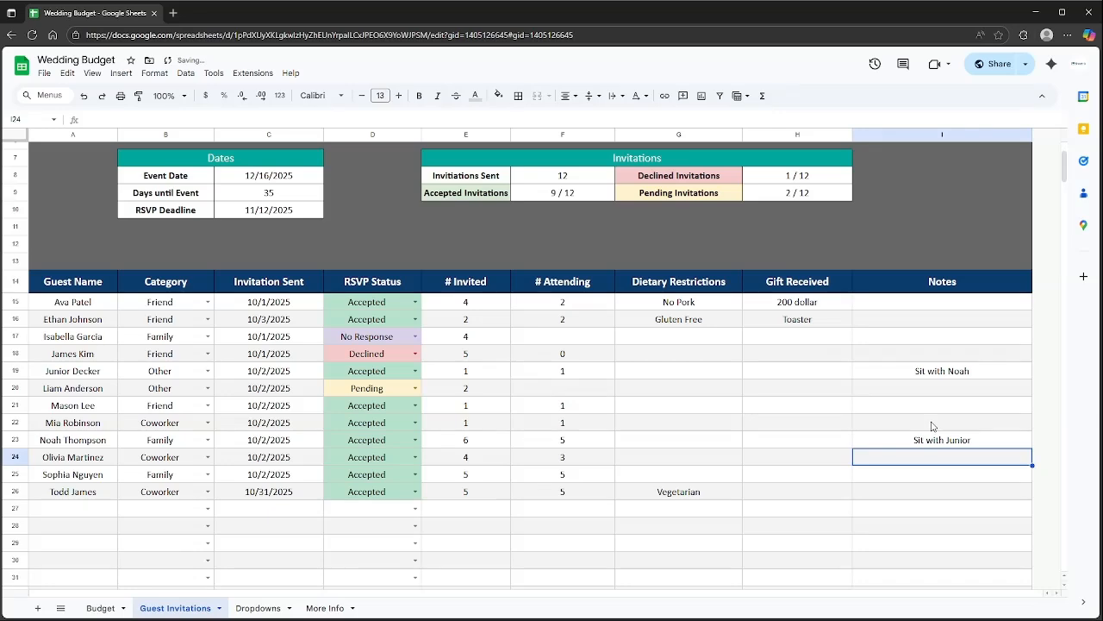
scroll(936, 427, "up", 2)
Review the Dropdowns Category list values and the first guest's category choices.
left_click(249, 607)
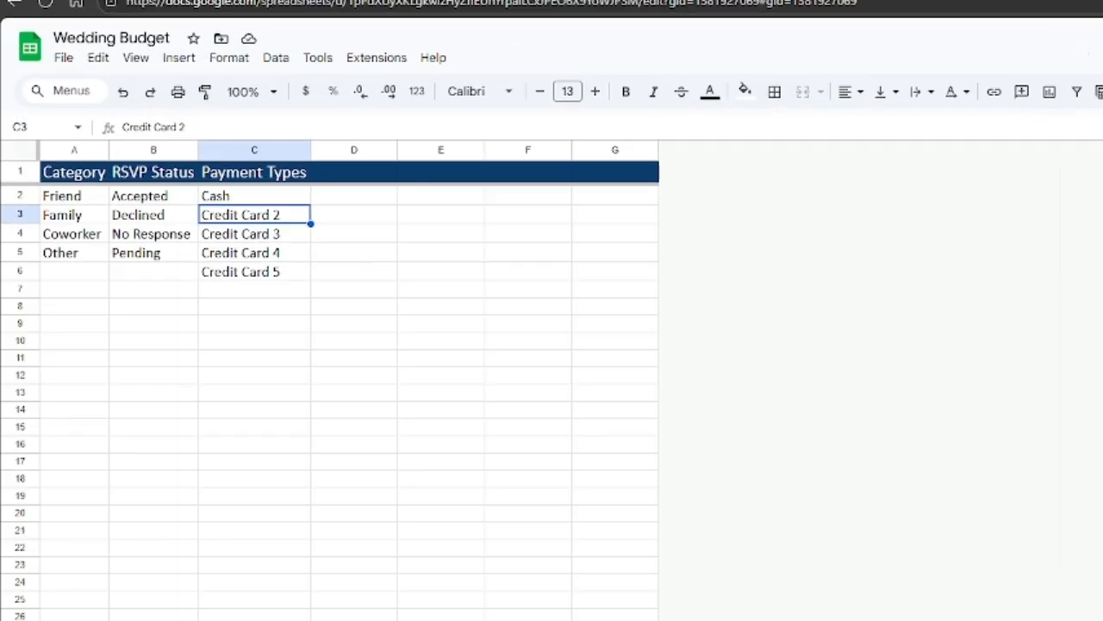
left_click_drag(72, 177, 54, 258)
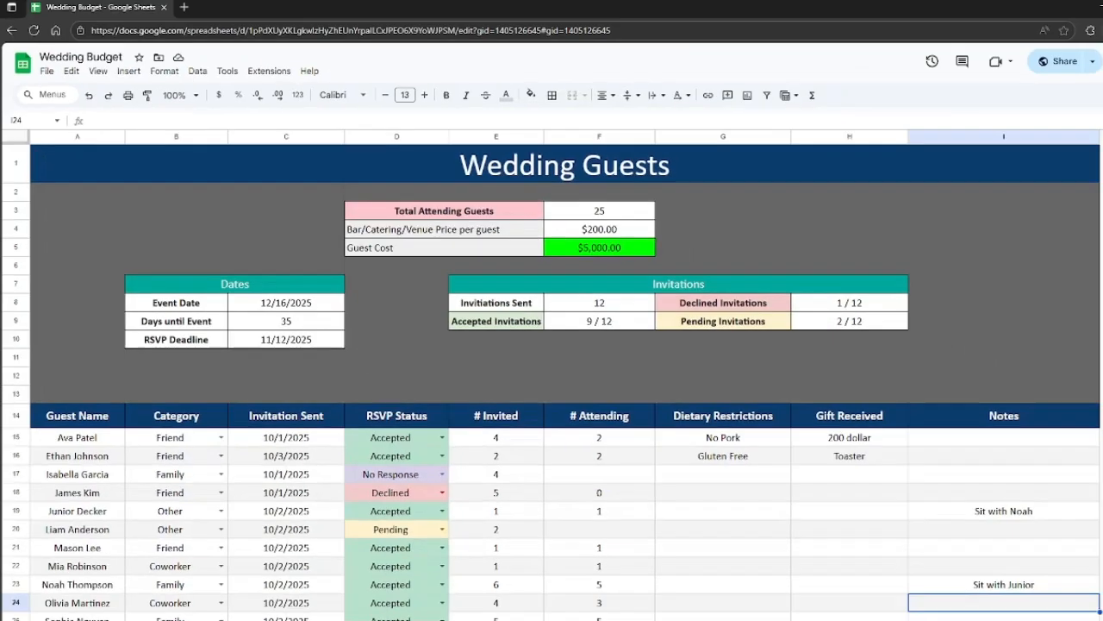
scroll(237, 482, "down", 3)
scroll(233, 457, "up", 3)
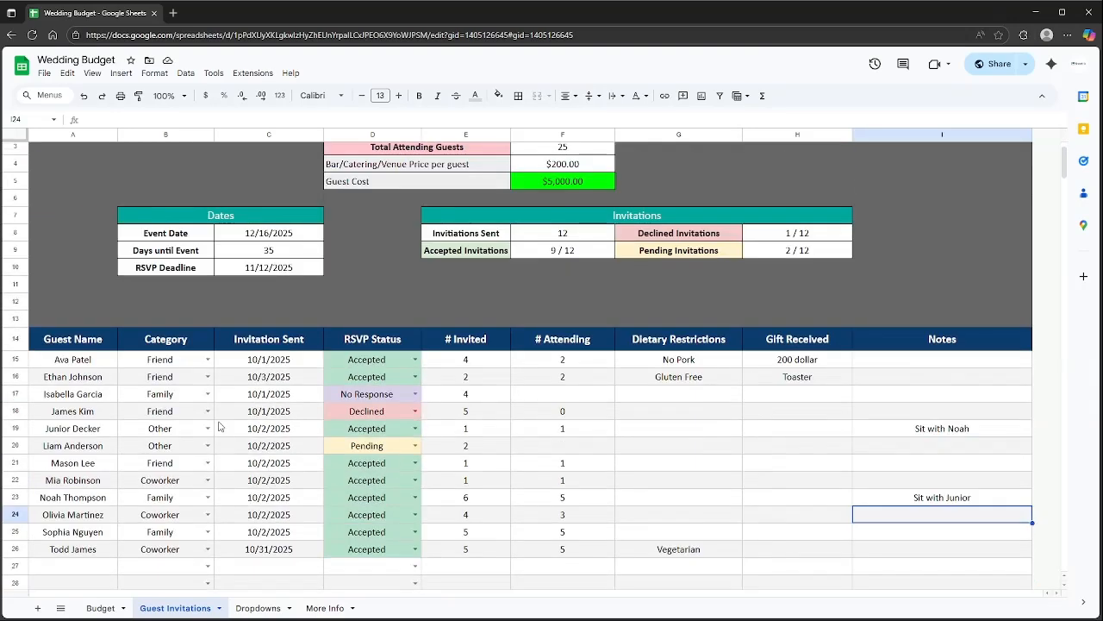
left_click(208, 358)
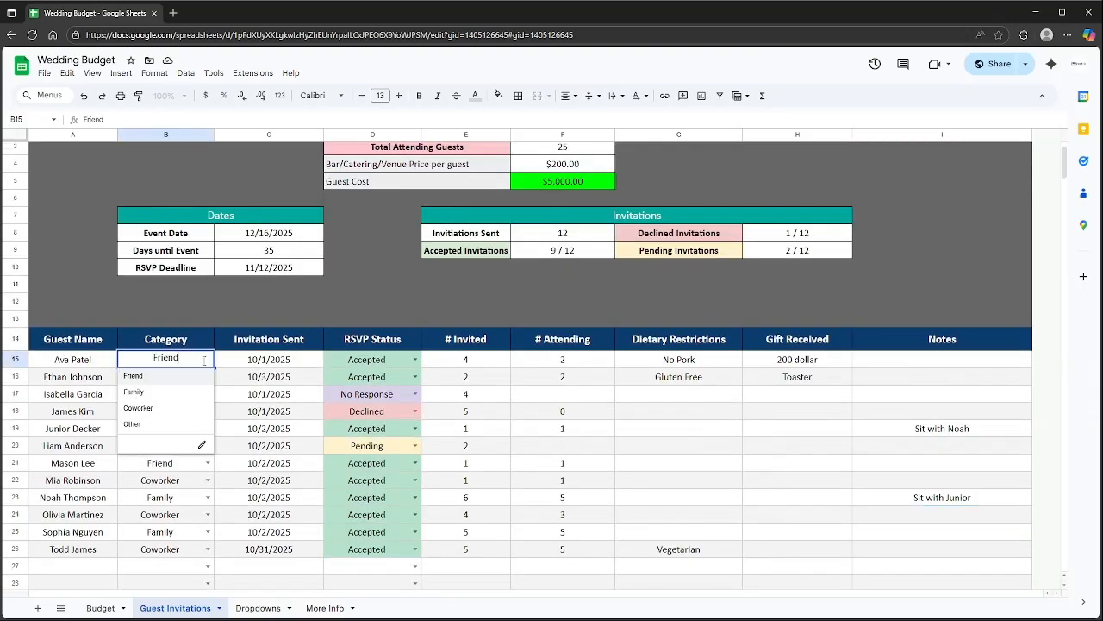
left_click(257, 607)
left_click(159, 353)
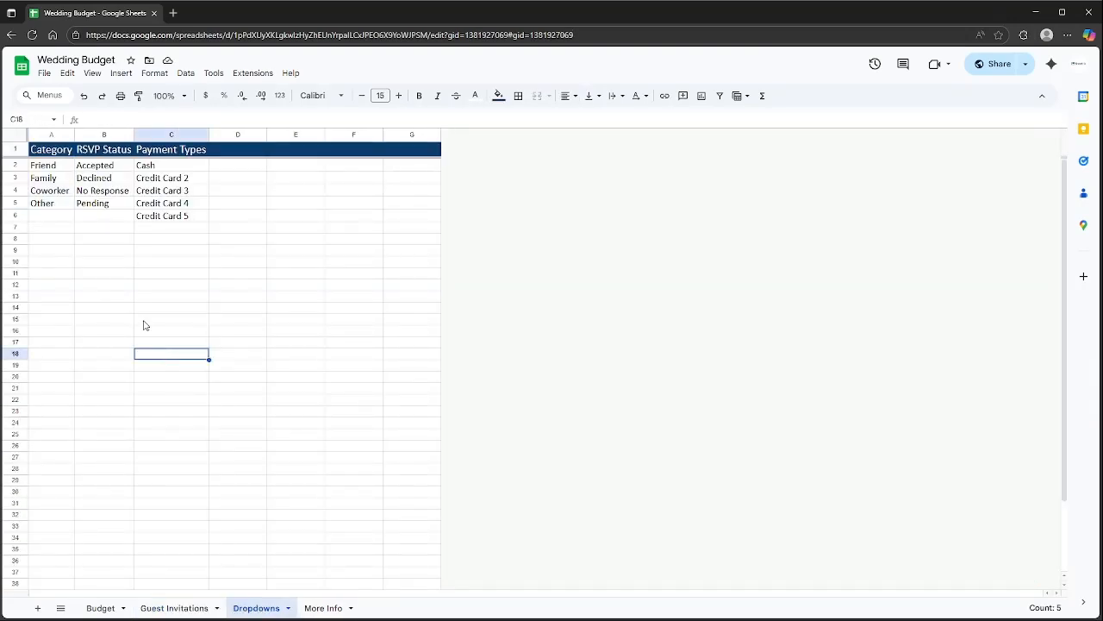
Add 'League Team' to the Category list in A6, below Other.
left_click(54, 218)
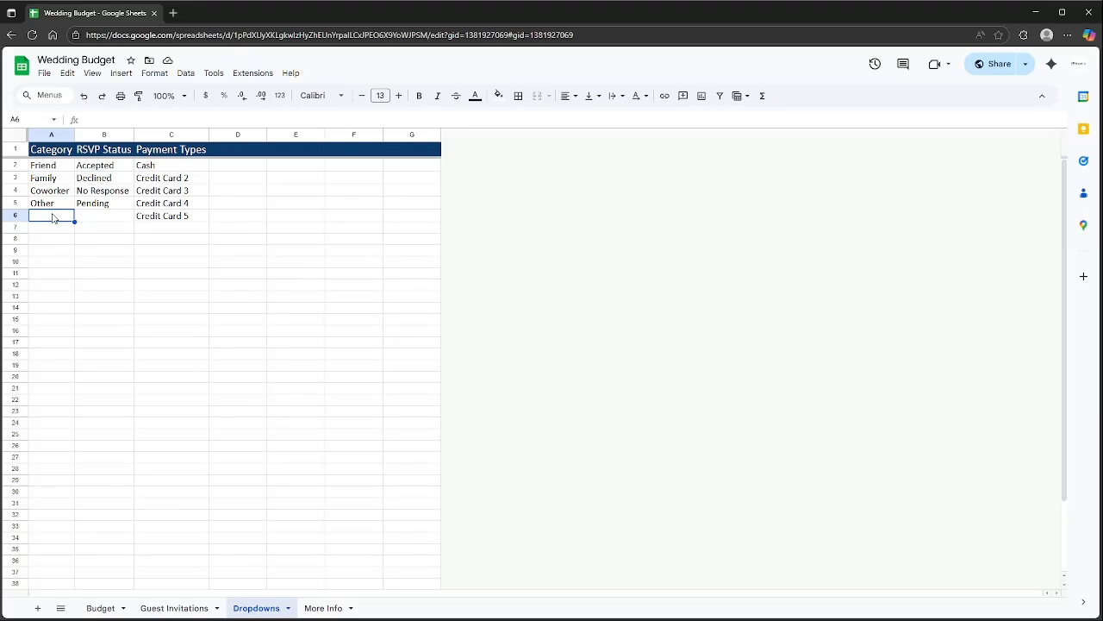
type("Leagu")
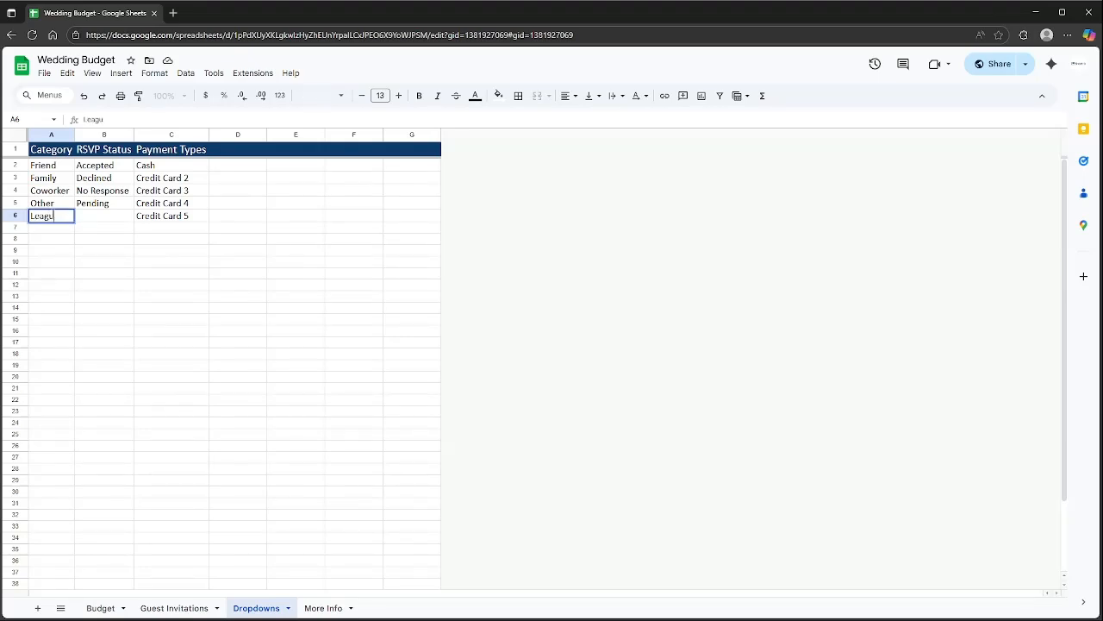
type("e Te")
type("am")
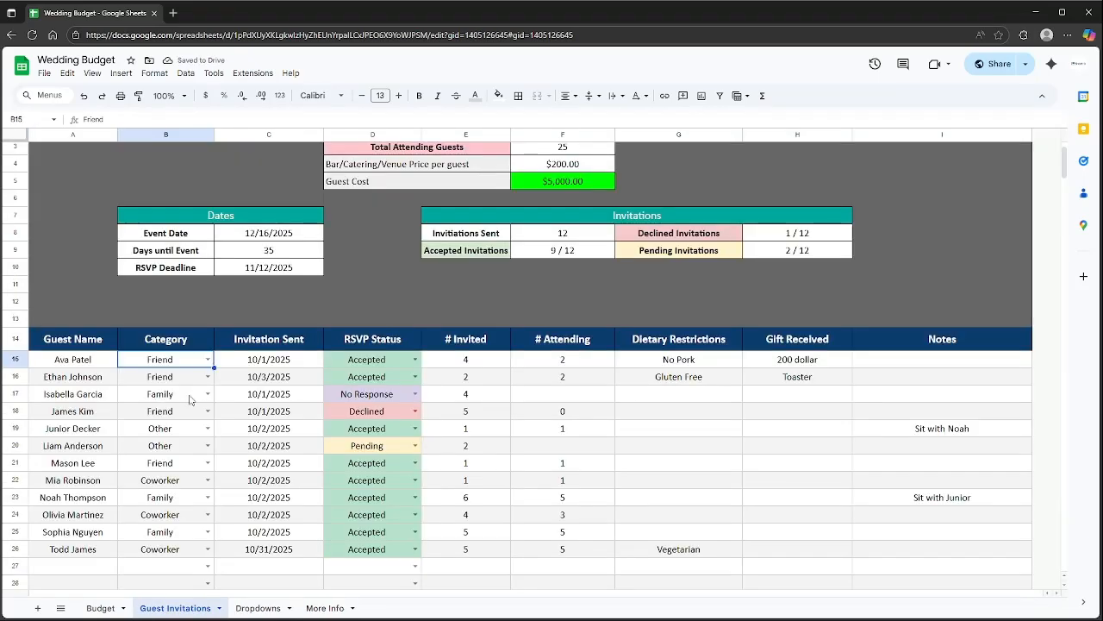
Set the second guest's category in B16 to League Team.
left_click(208, 377)
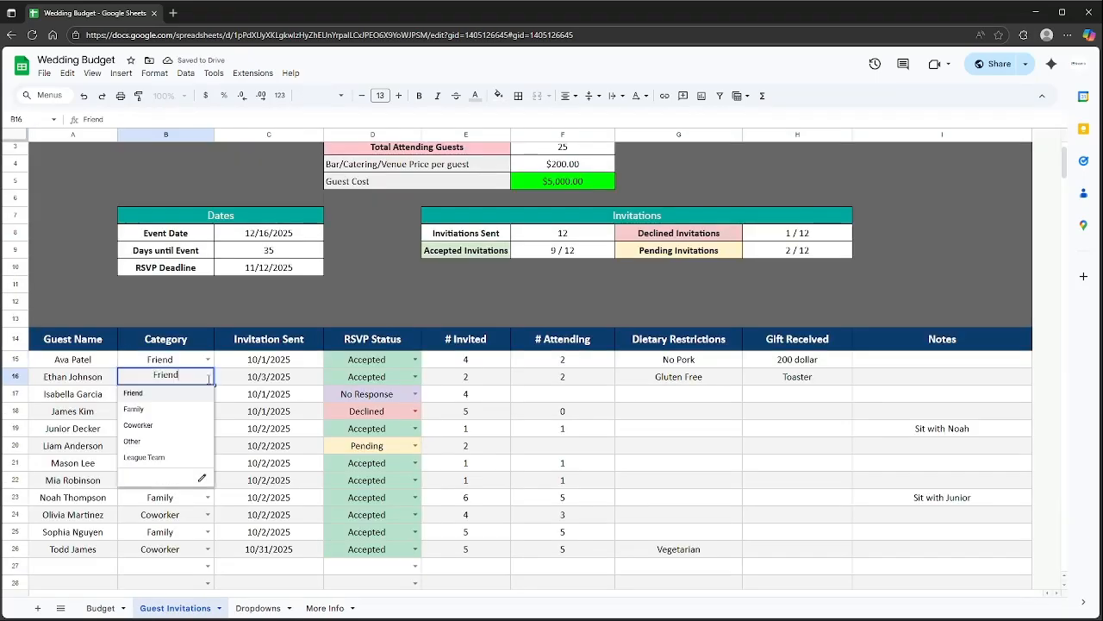
left_click(164, 463)
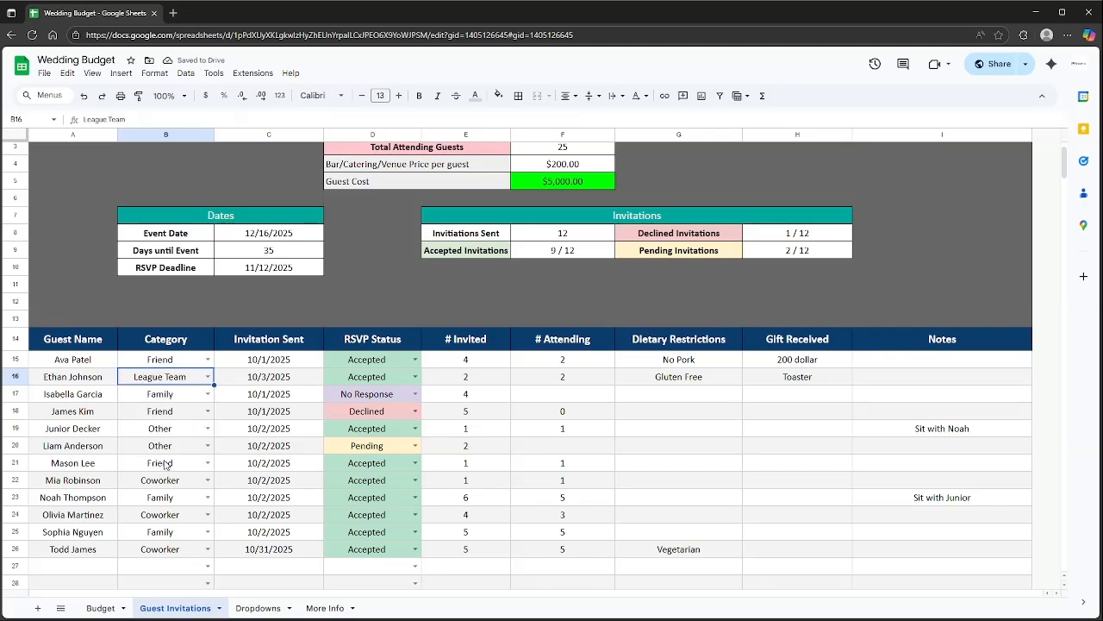
left_click(257, 608)
Select the RSVP status (B2:B5) and payment type (C2:C6) lists, then view the Budget sheet totals.
left_click(102, 166)
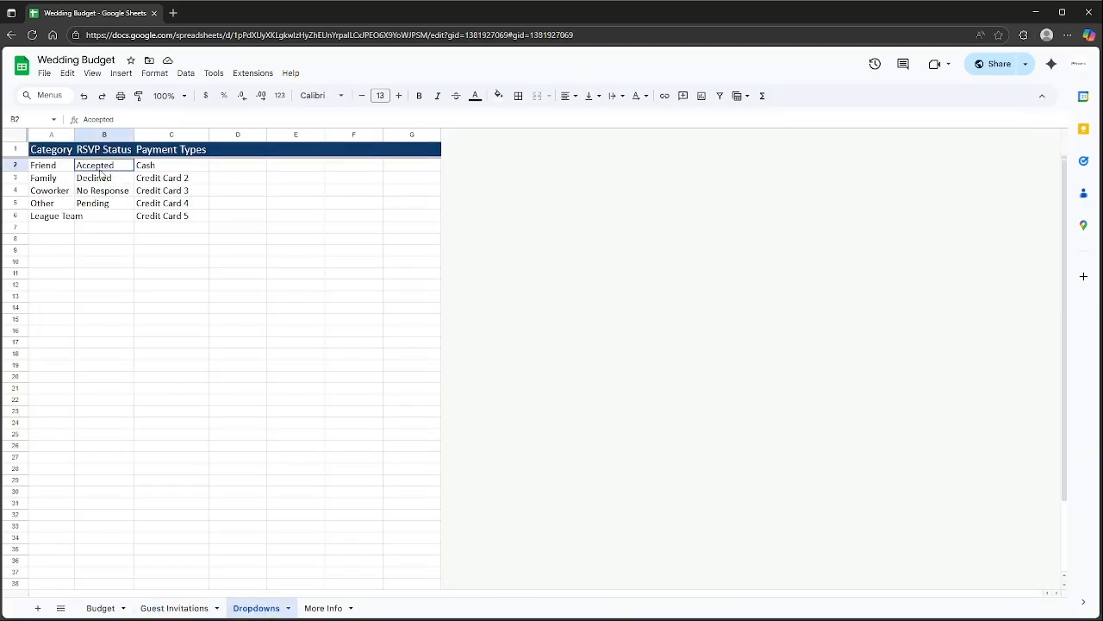
left_click_drag(99, 169, 102, 207)
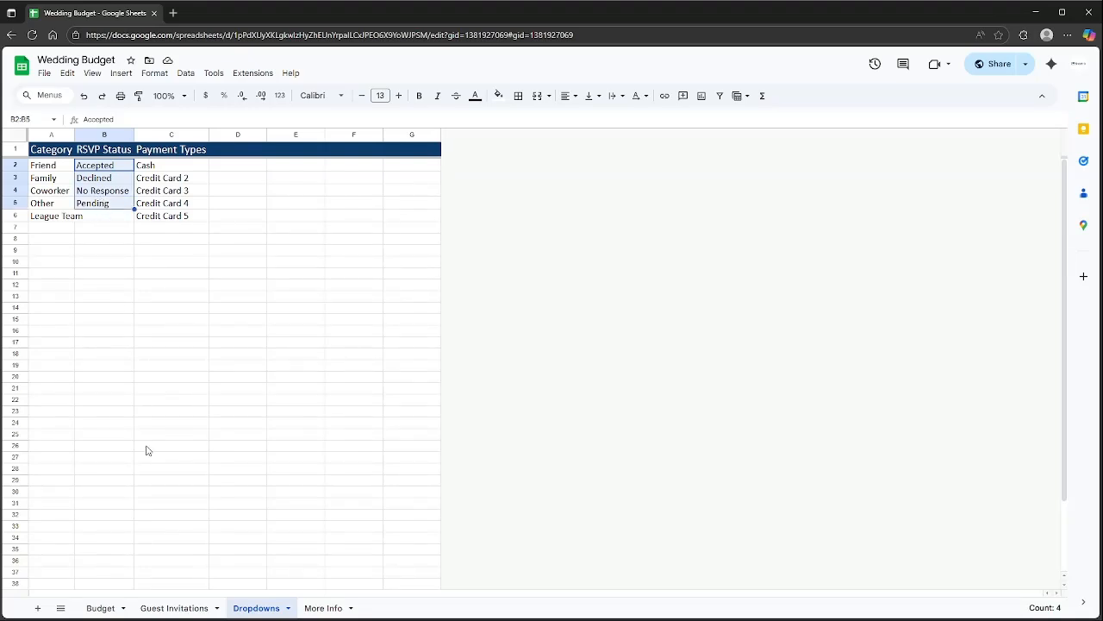
left_click(169, 332)
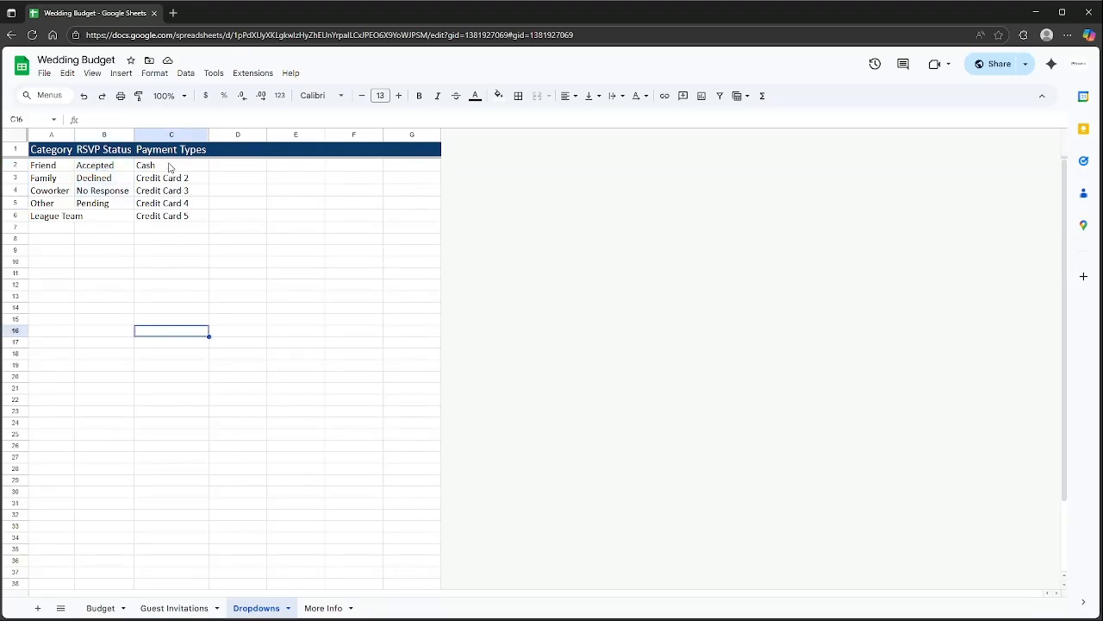
left_click_drag(168, 166, 166, 219)
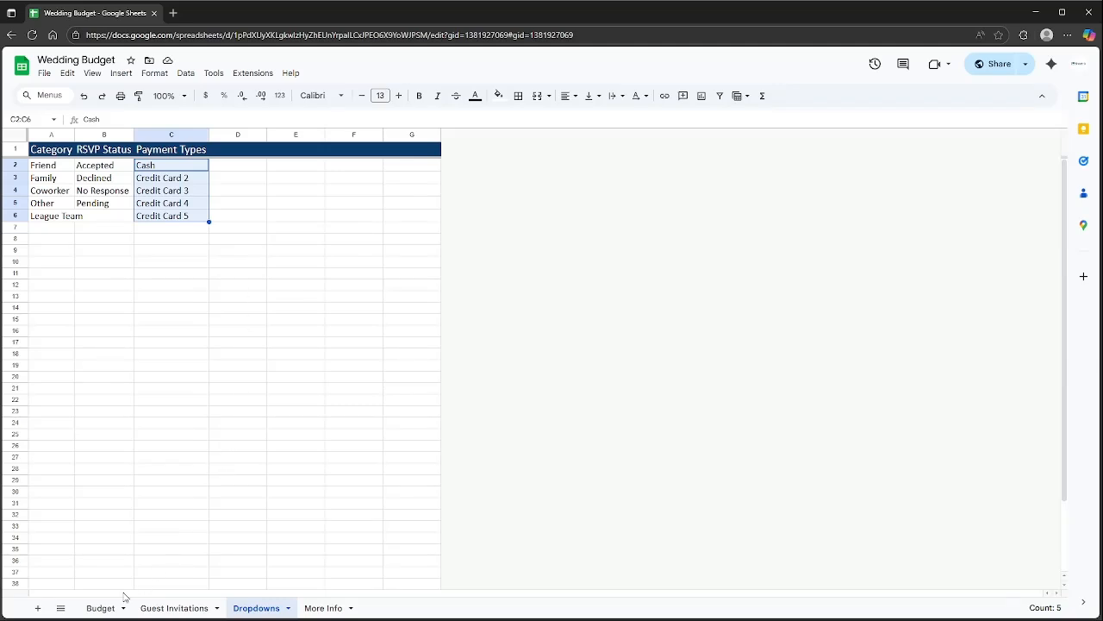
left_click(99, 607)
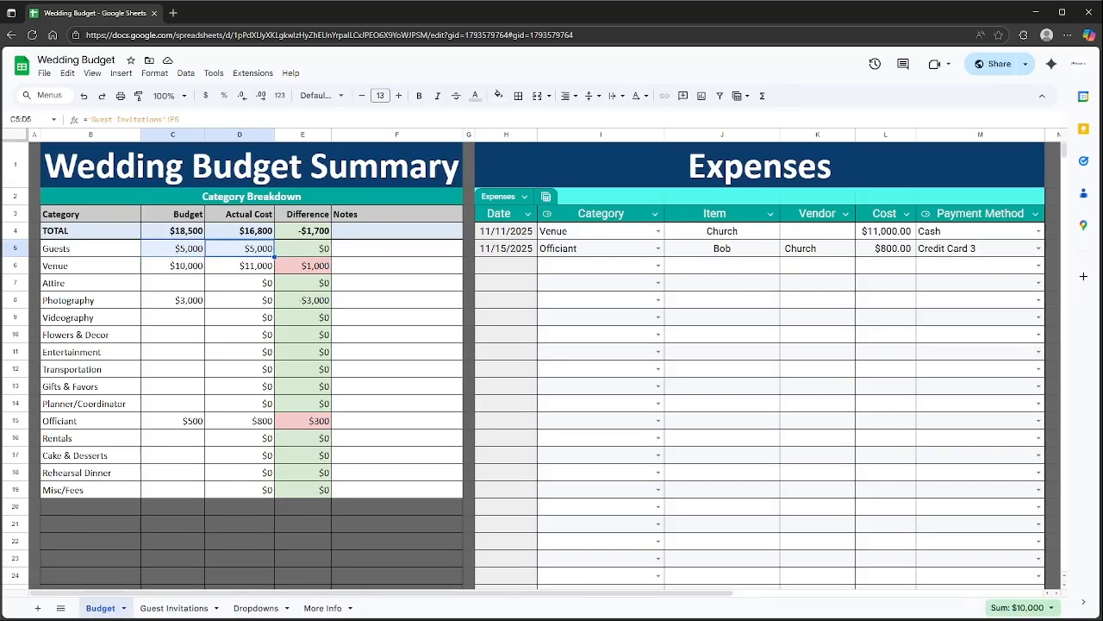